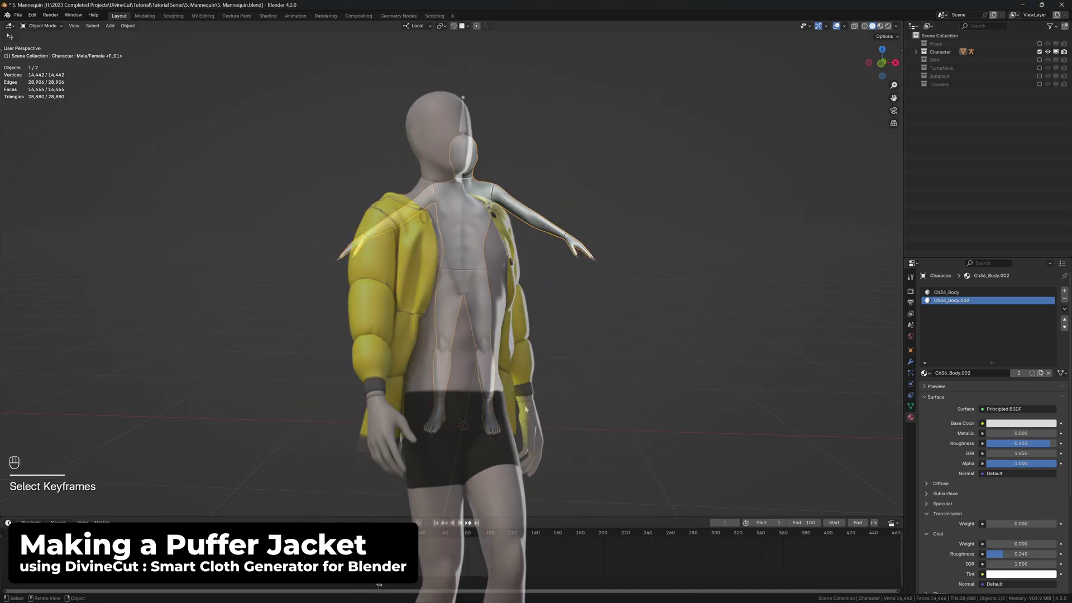
- Set the cloth type to Top and start a new cloth for the character
key("n")
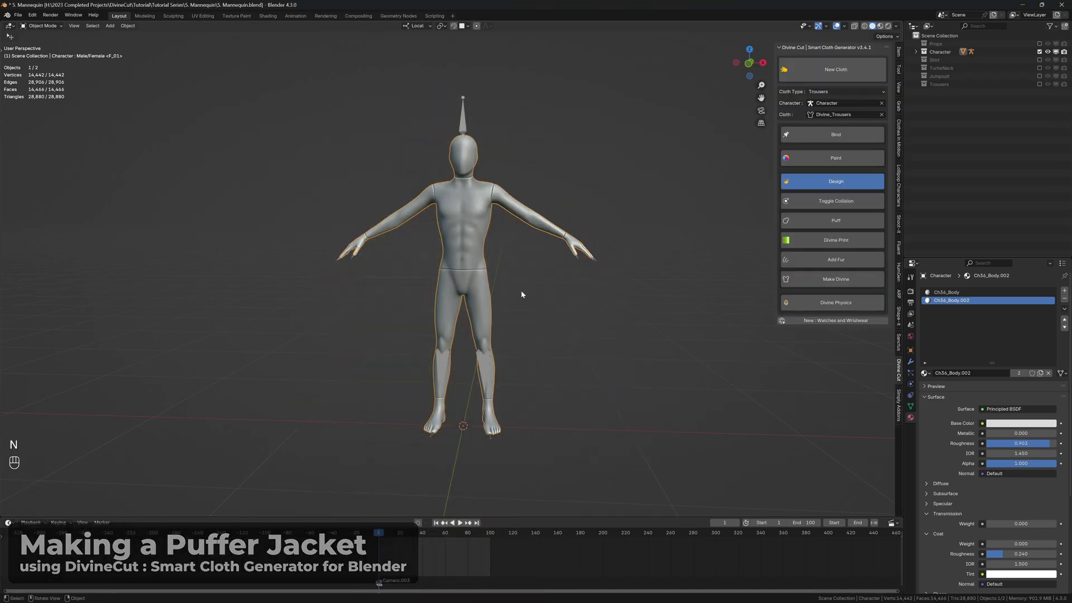
middle_click_drag(532, 300, 544, 236)
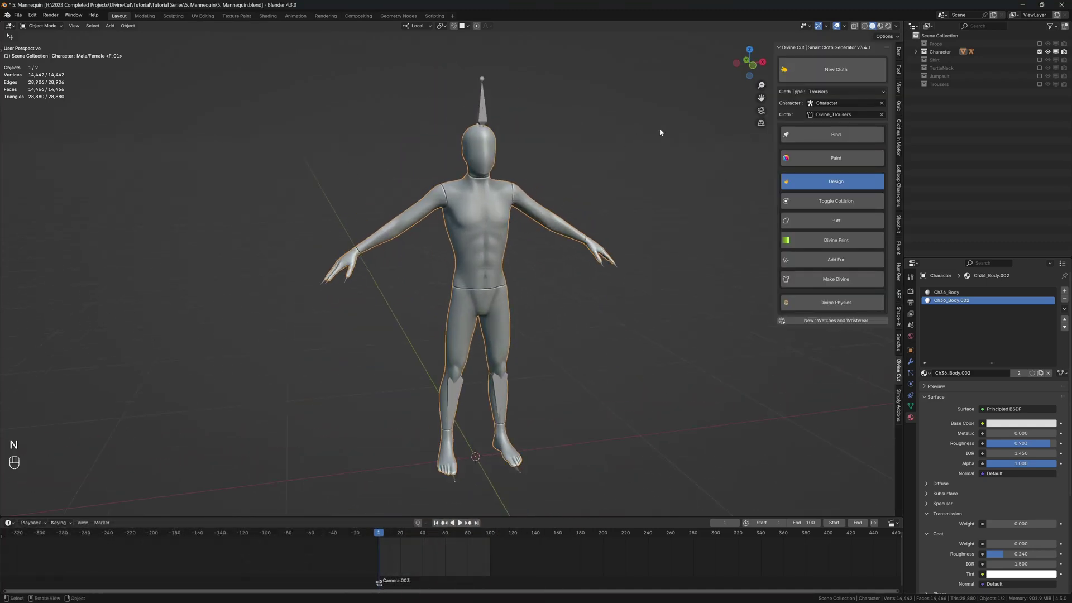
left_click(811, 93)
left_click(815, 112)
key("KP_1")
left_click(835, 69)
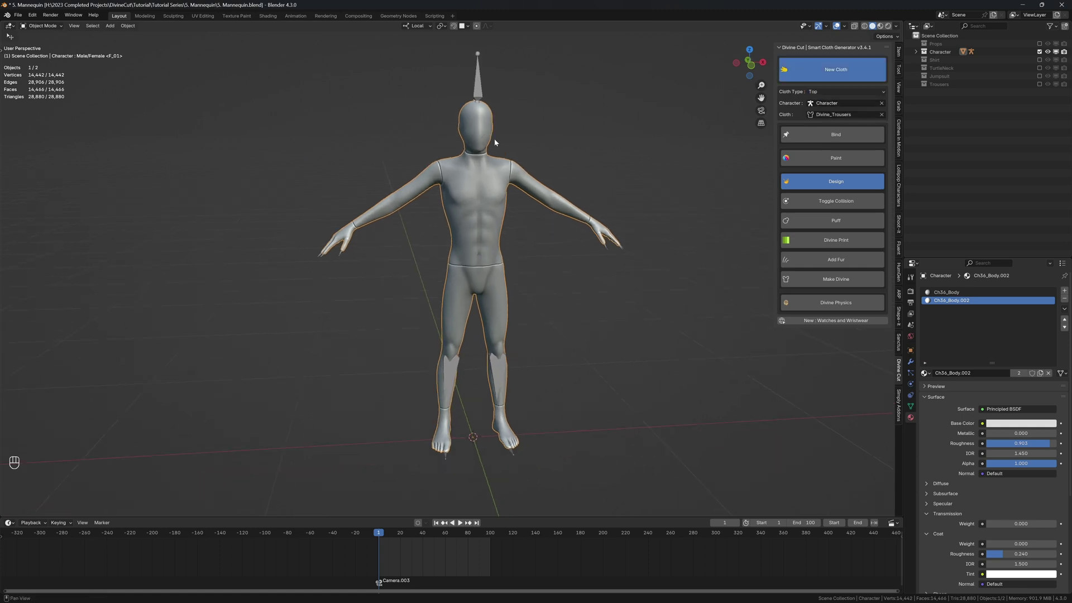
- Place the Chin, Neck and Nipple markers on the mannequin's chin, neck and chest
left_click(491, 134)
key("g")
key("g")
key("g")
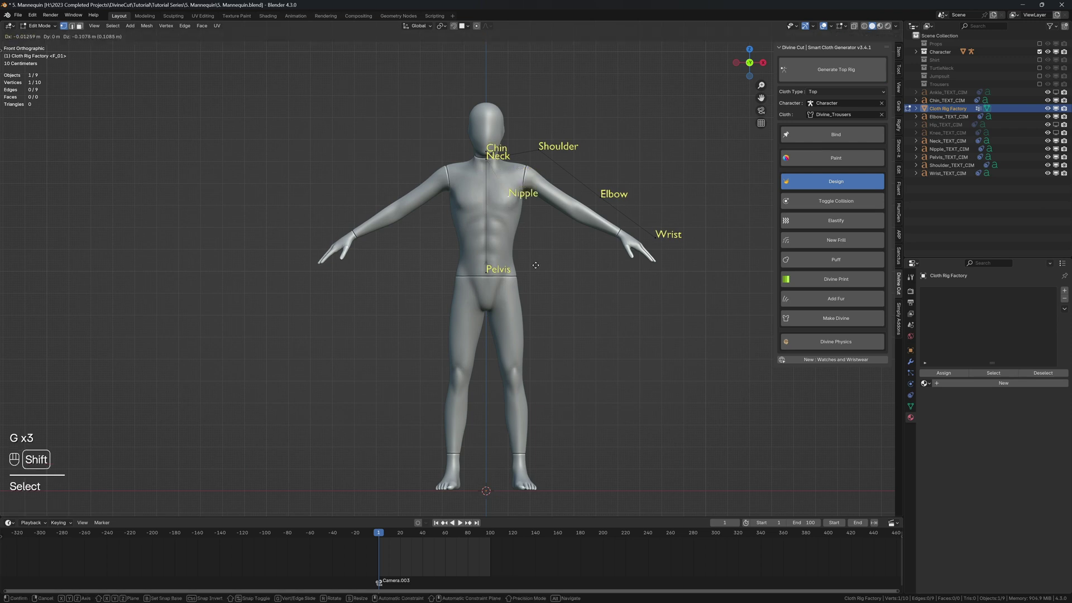
left_click(555, 306)
key("g")
right_click(545, 158)
- Place the Shoulder, Elbow and Wrist markers along the mannequin's arm
left_click(541, 152)
key("g")
left_click(528, 181)
left_click(602, 198)
key("g")
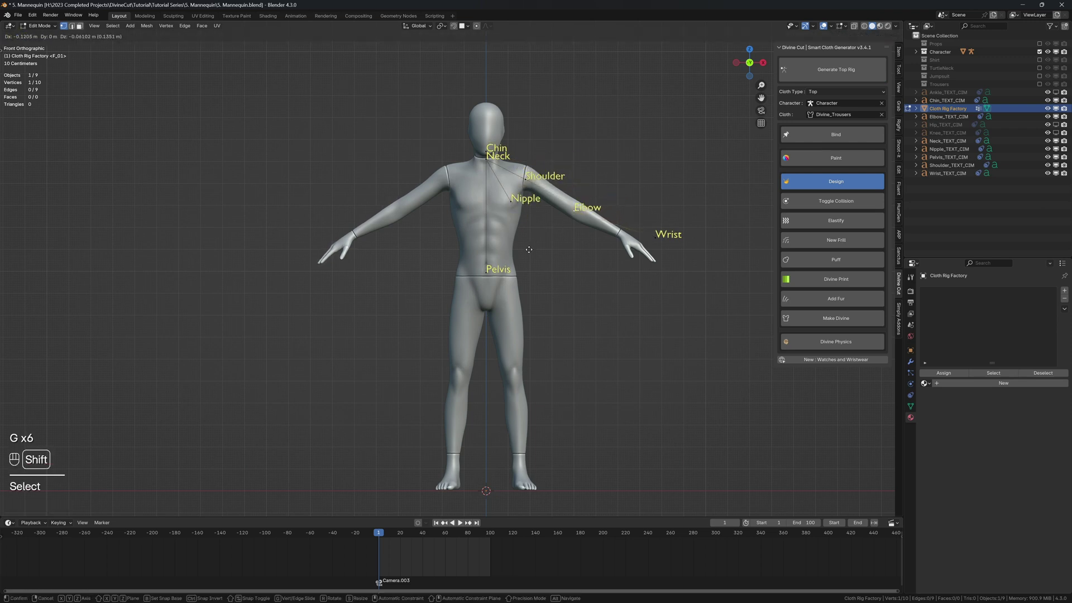
left_click(532, 246)
left_click(652, 239)
key("g")
left_click(599, 235)
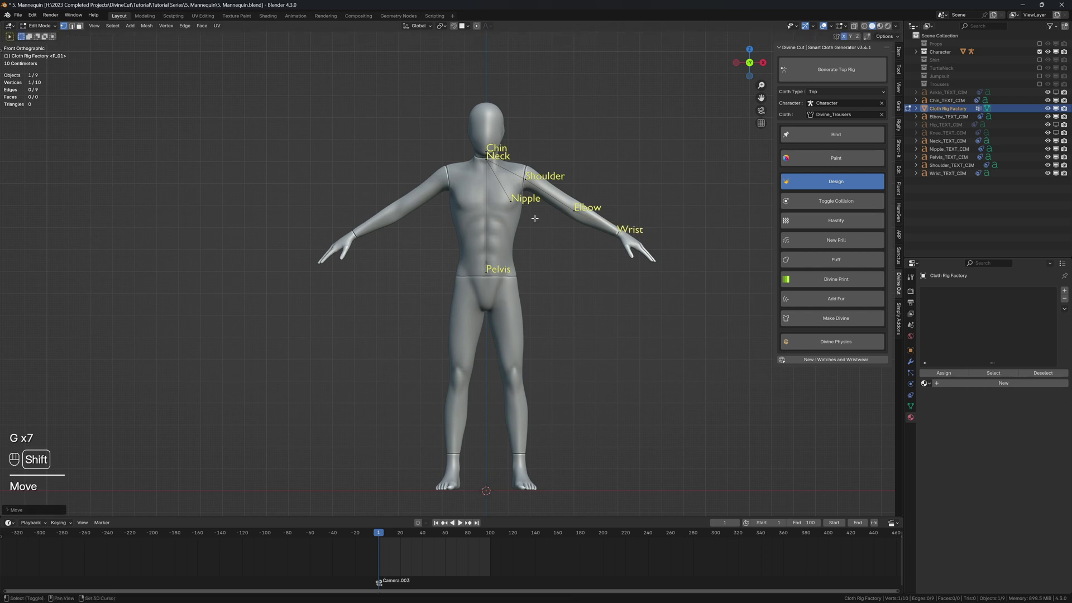
- Move the Pelvis marker slightly down onto the pelvis and generate the top rig
left_click(485, 276)
key("g")
left_click(484, 295)
left_click(794, 77)
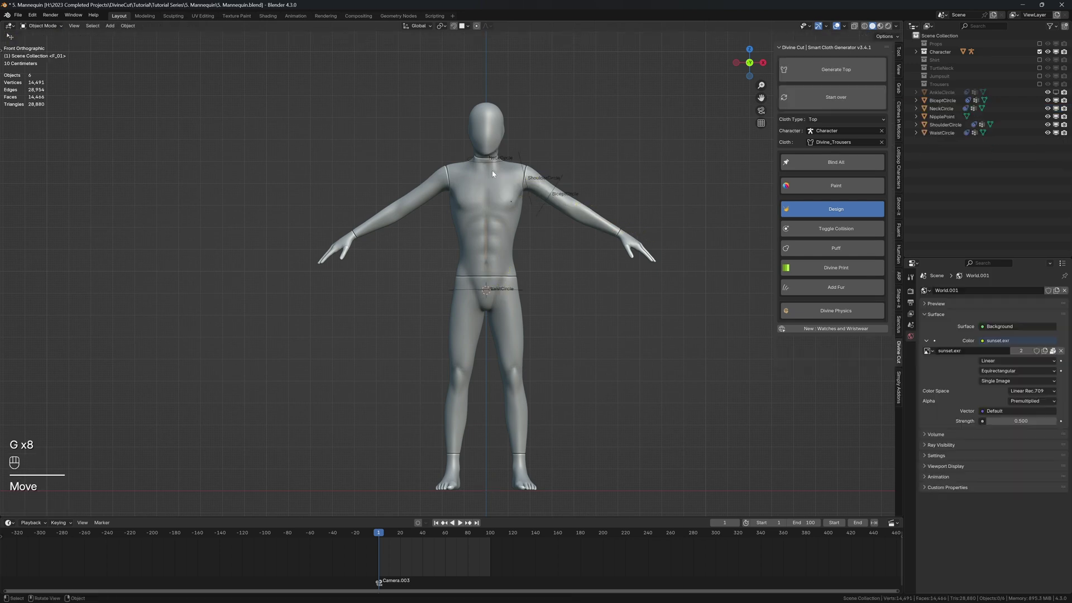
- Resize, tilt and reposition the neck circle so it fits around the base of the neck
left_click(490, 163)
key("s")
left_click(528, 147)
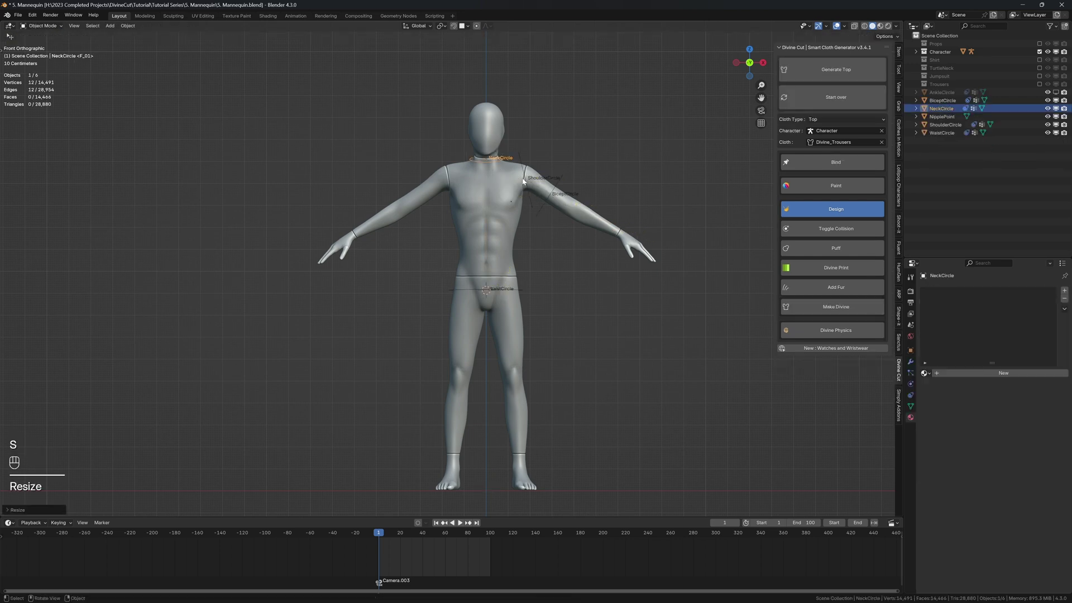
key("KP_3")
middle_click_drag(562, 198, 564, 263, "shift")
scroll(564, 263, "up", 3)
key("r")
left_click(607, 255)
key("g")
left_click(609, 286)
- Rotate, resize and move the shoulder circle so it wraps the arm at the shoulder seam
key("KP_1")
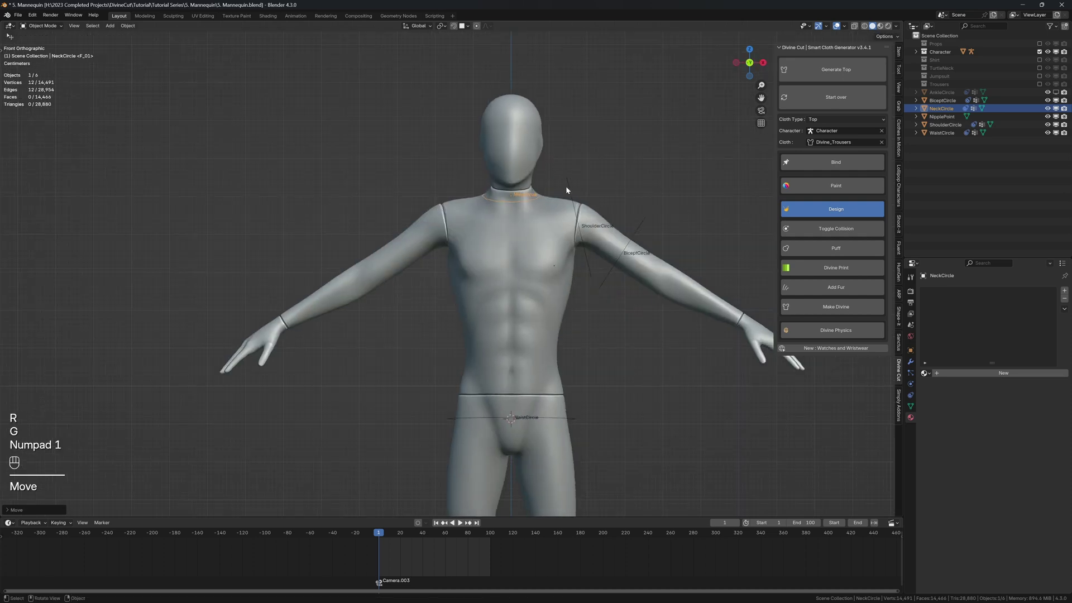
left_click(568, 187)
key("r")
left_click(578, 166)
key("s")
left_click(580, 190)
key("g")
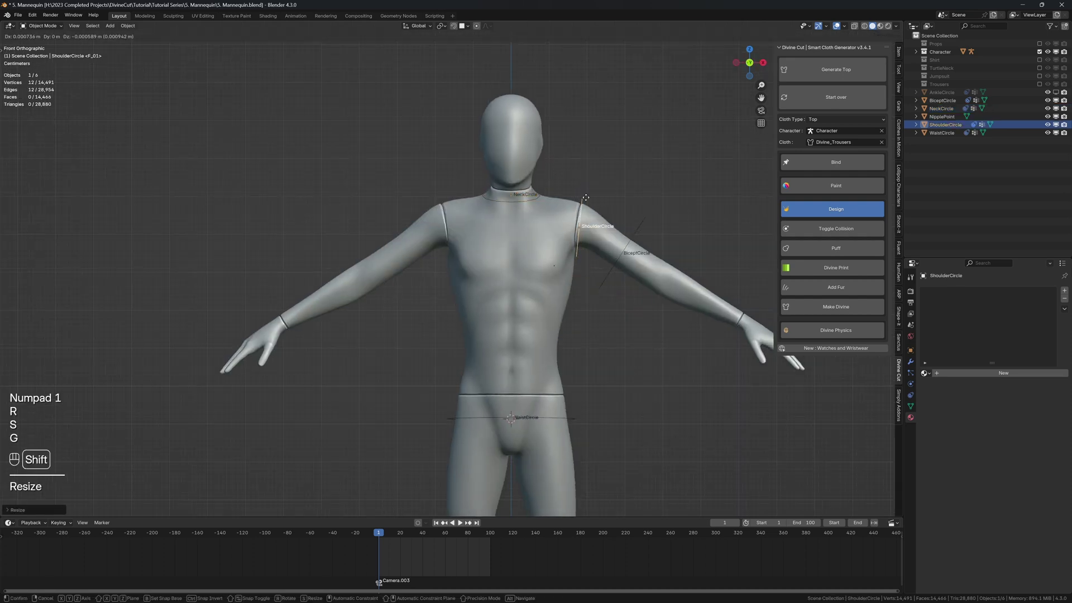
left_click(598, 224)
key("s")
left_click(604, 229)
middle_click_drag(680, 279, 650, 259, "shift")
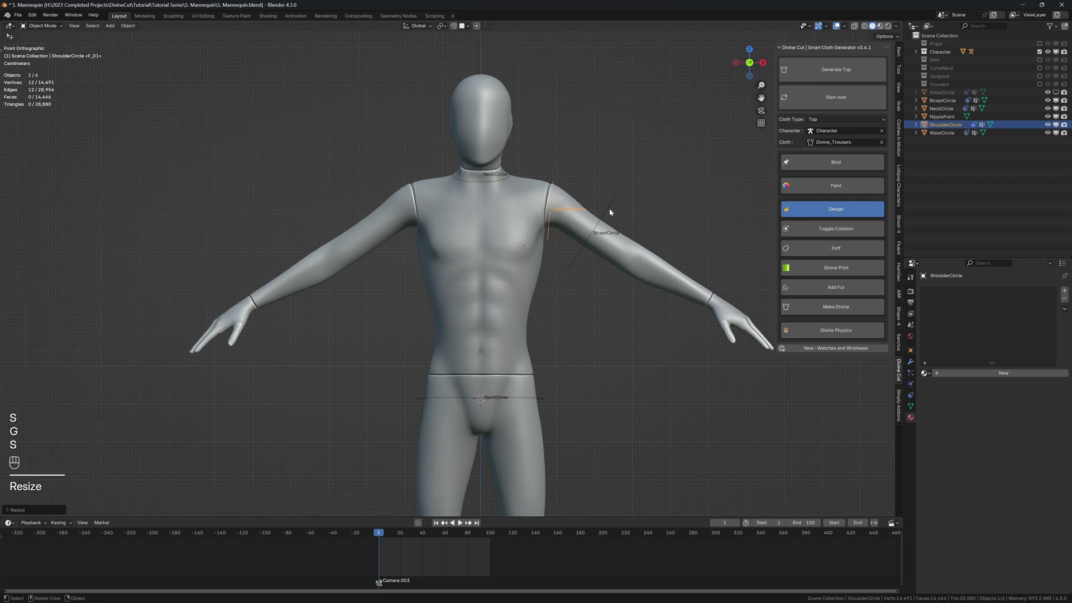
- Move the bicep circle down the arm to the wrist and resize it for a long, loose sleeve
left_click(610, 211)
key("g")
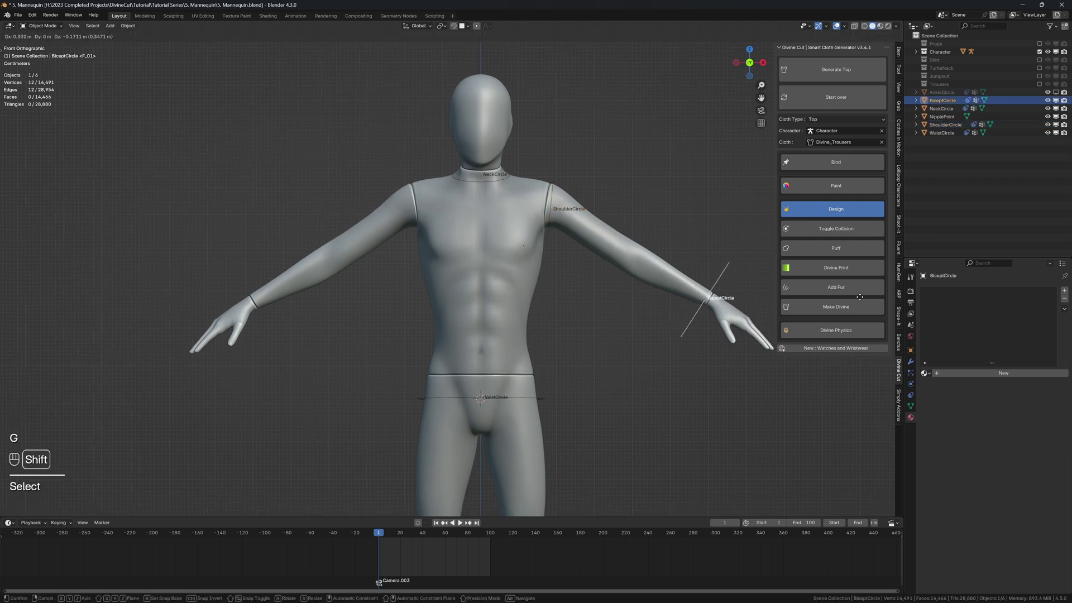
left_click(864, 295)
key("s")
left_click(705, 312)
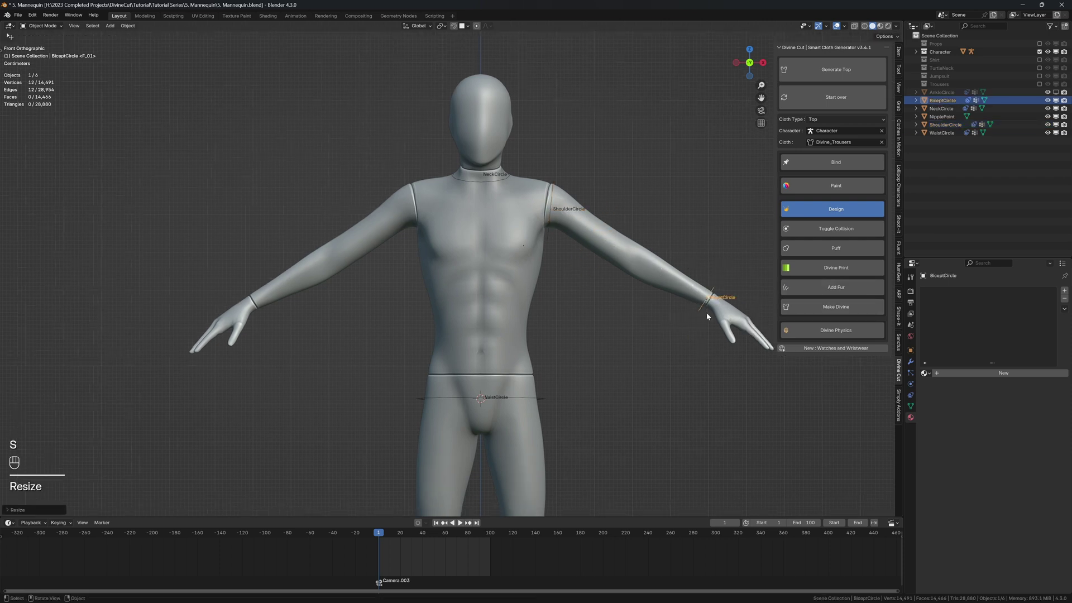
key("KP_7")
key("KP_1")
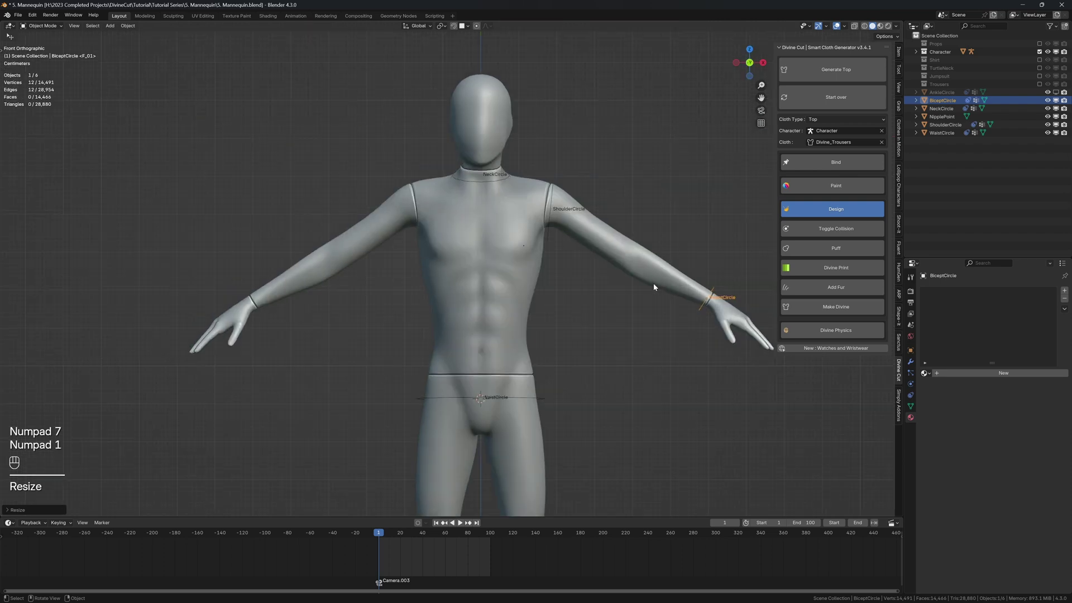
key("s")
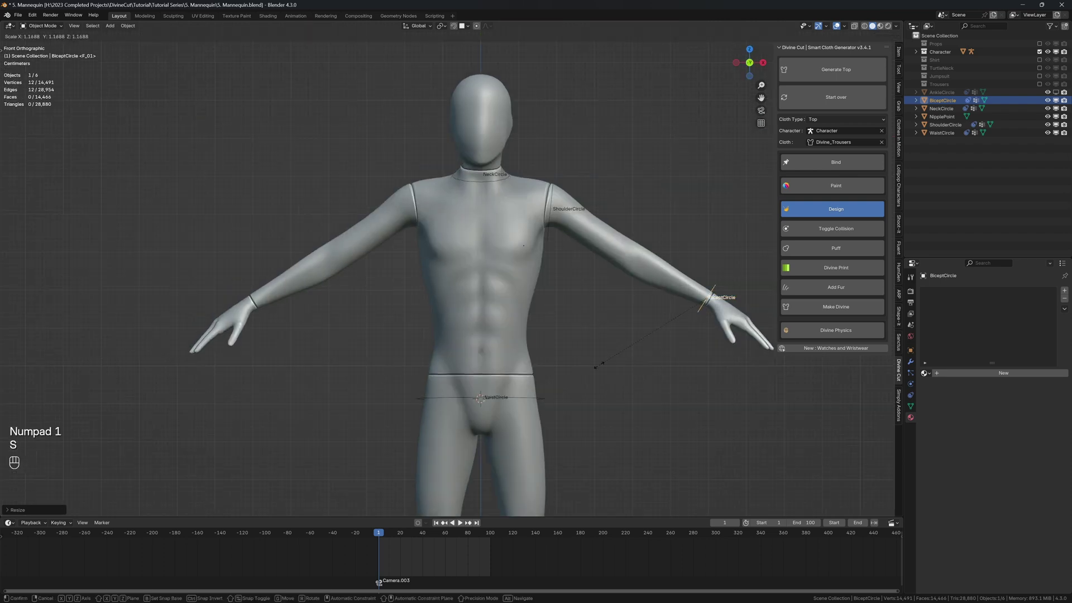
left_click(599, 364)
- Rotate the shoulder circle to refine its angle around the shoulder
left_click(553, 233)
key("r")
left_click(551, 368)
- Lower the waist circle along Z to the thighs and scale it uniformly
left_click(546, 398)
key("g")
key("z")
left_click(552, 441)
mouse_move(553, 441)
middle_mouse_down()
mouse_move(579, 438)
mouse_move(568, 370)
mouse_move(579, 375)
mouse_move(565, 424)
middle_mouse_up()
key("s")
left_click(633, 435)
- Scale the waist circle along X and adjust its height along Z
key("s")
key("x")
left_click(595, 373)
key("g")
key("z")
left_click(591, 352)
- Scale and shift the waist circle along Y to fit the body's depth, and generate the top
key("s")
key("y")
left_click(582, 421)
key("g")
key("y")
left_click(588, 415)
key("s")
key("y")
left_click(602, 418)
key("KP_1")
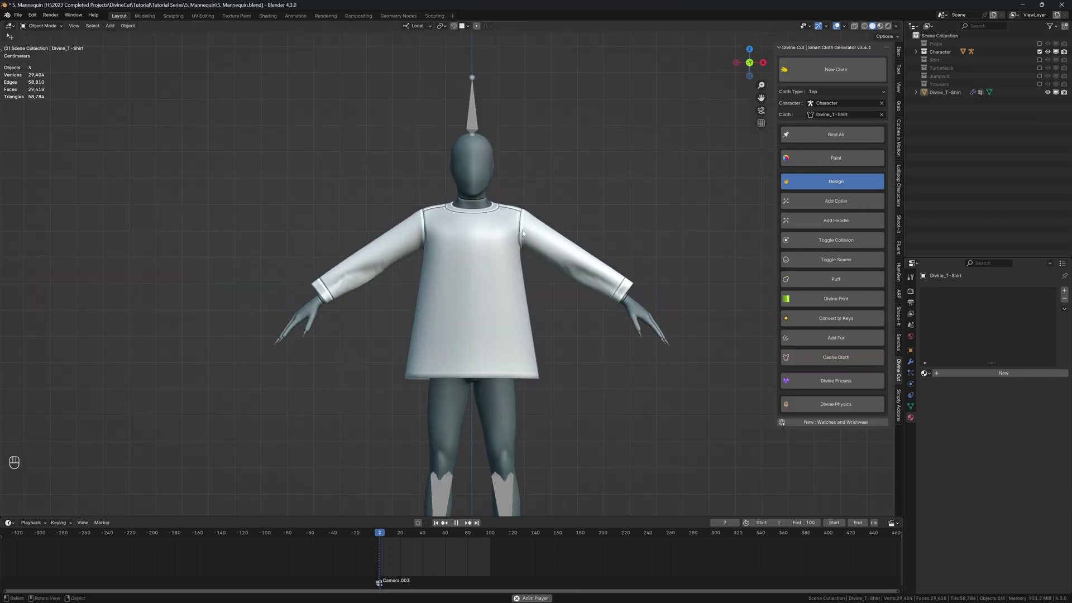
- Stop the playback, return to the first frame and select the T-shirt in the right side view
key("shift+space")
key("shift+Left")
key("KP_3")
left_click(503, 260)
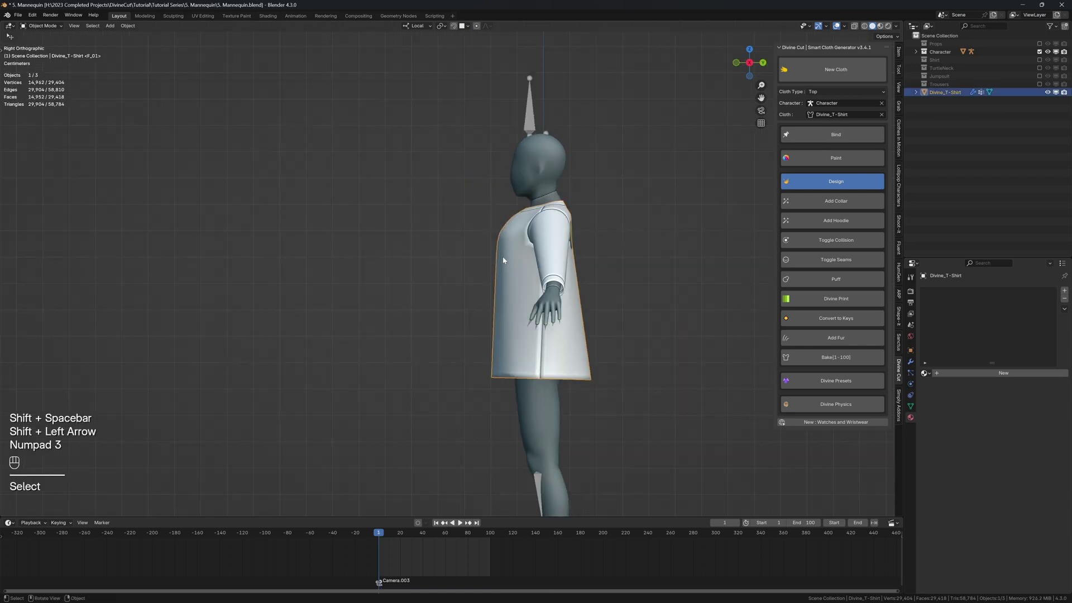
- Enter Sculpt Mode on the T-shirt in wireframe and ready the Grab brush with a 251 px radius
key("q")
key("z")
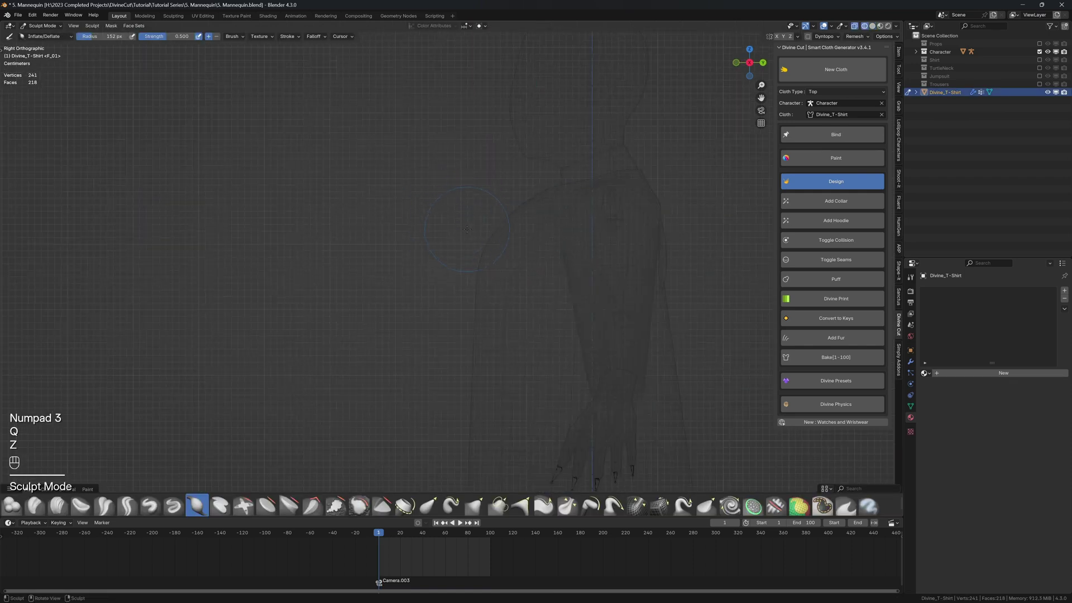
key("f")
left_click(496, 216)
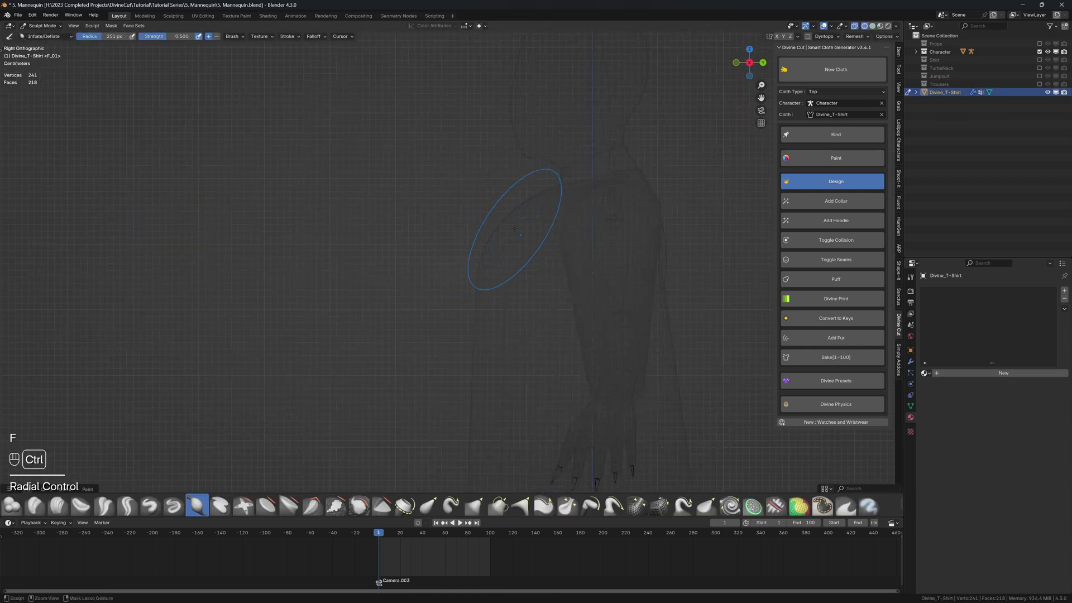
key("ctrl+z")
key("g")
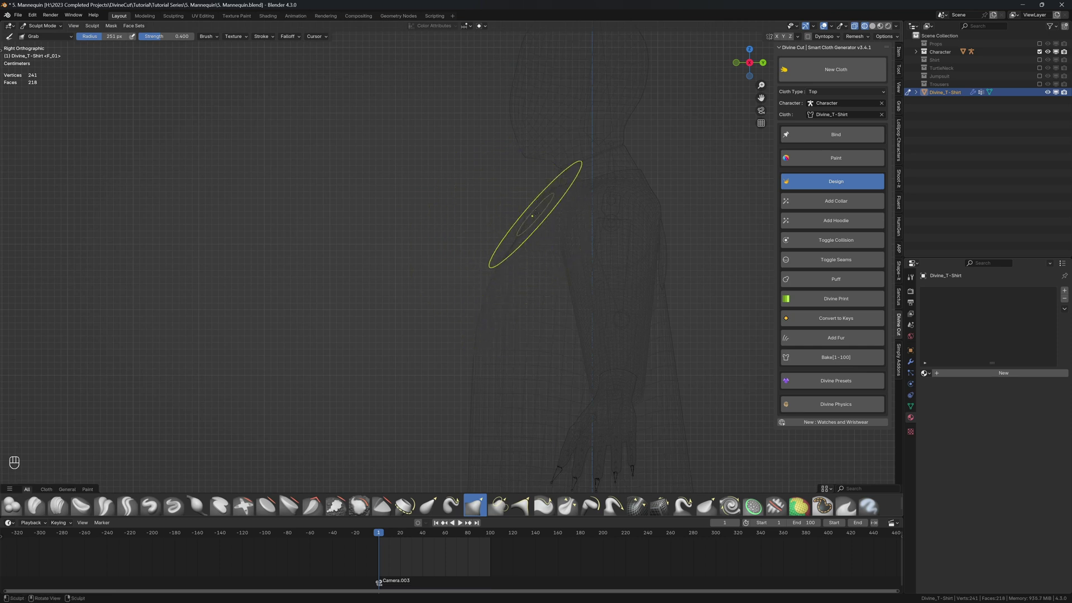
- Reshape the T-shirt's chest profile with the Grab brush and return to solid shading
left_click_drag(514, 245, 478, 304)
middle_click_drag(482, 345, 460, 277, "shift")
left_click_drag(461, 281, 460, 288)
middle_click_drag(460, 288, 514, 269)
key("z")
- Inflate the T-shirt's upper back over the protruding shoulder blades and return to Object Mode
middle_click_drag(564, 270, 614, 262)
middle_click_drag(534, 234, 520, 249, "shift")
mouse_move(520, 249)
middle_mouse_down()
mouse_move(573, 249)
mouse_move(547, 240)
middle_mouse_up()
scroll(573, 249, "down", 3)
mouse_move(547, 240)
middle_mouse_down()
mouse_move(385, 246)
mouse_move(484, 268)
mouse_move(480, 230)
middle_mouse_up()
scroll(480, 230, "up", 2)
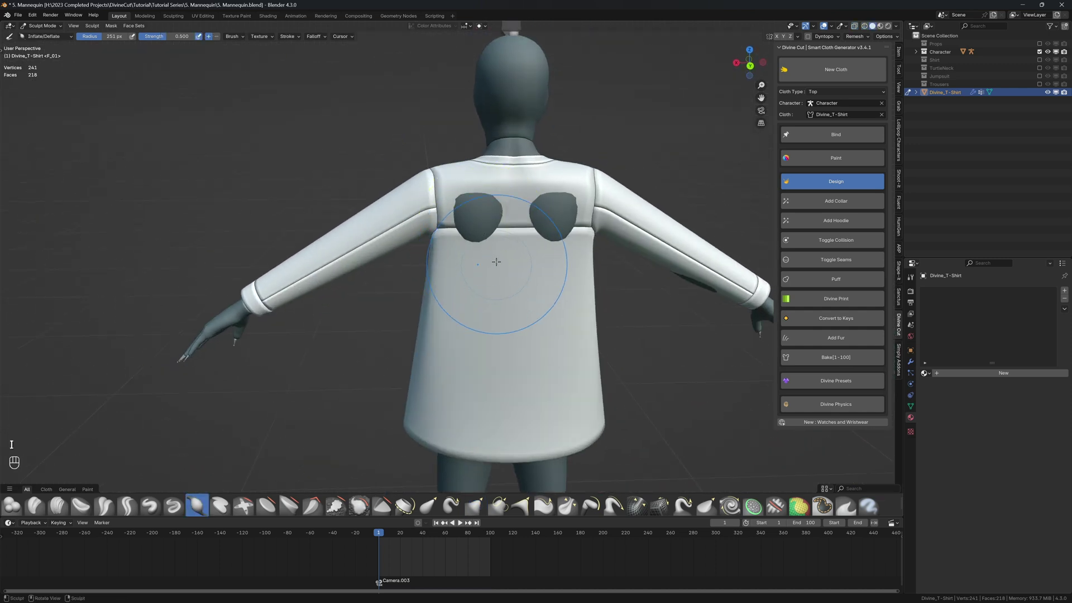
key("i")
key("f")
key("f")
left_click(471, 211)
mouse_move(475, 215)
left_mouse_down()
mouse_move(491, 220)
mouse_move(479, 231)
left_mouse_up()
scroll(478, 232, "down", 1)
mouse_move(479, 232)
middle_mouse_down()
mouse_move(578, 220)
mouse_move(560, 211)
mouse_move(543, 218)
middle_mouse_up()
key("q")
left_click(576, 219)
scroll(558, 210, "down", 2)
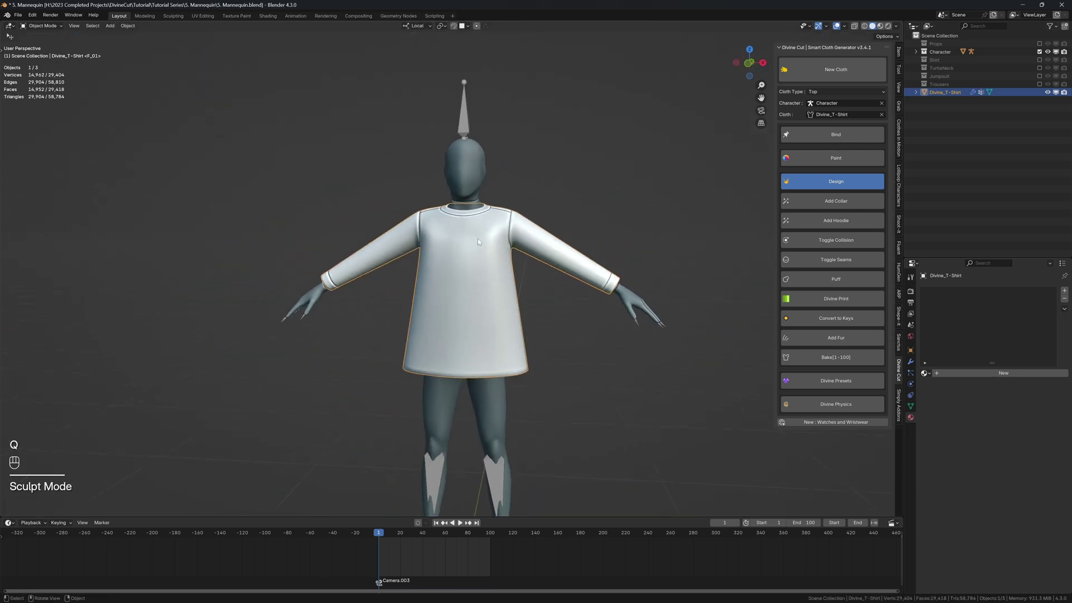
- Collapse the Design options and open the Divine Presets for the T-shirt
middle_click_drag(497, 265, 514, 267)
left_click(792, 186)
left_click(800, 206)
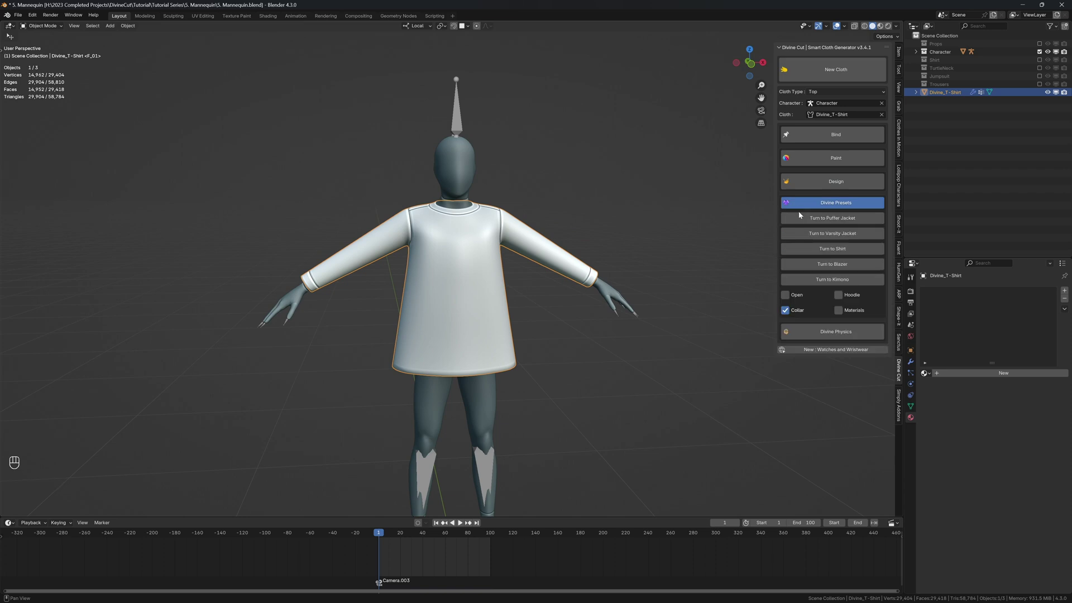
- Undo the trial preset changes to get back to the plain T-shirt
key("ctrl+z")
key("ctrl+z")
key("ctrl+z")
key("ctrl+z")
key("ctrl+z")
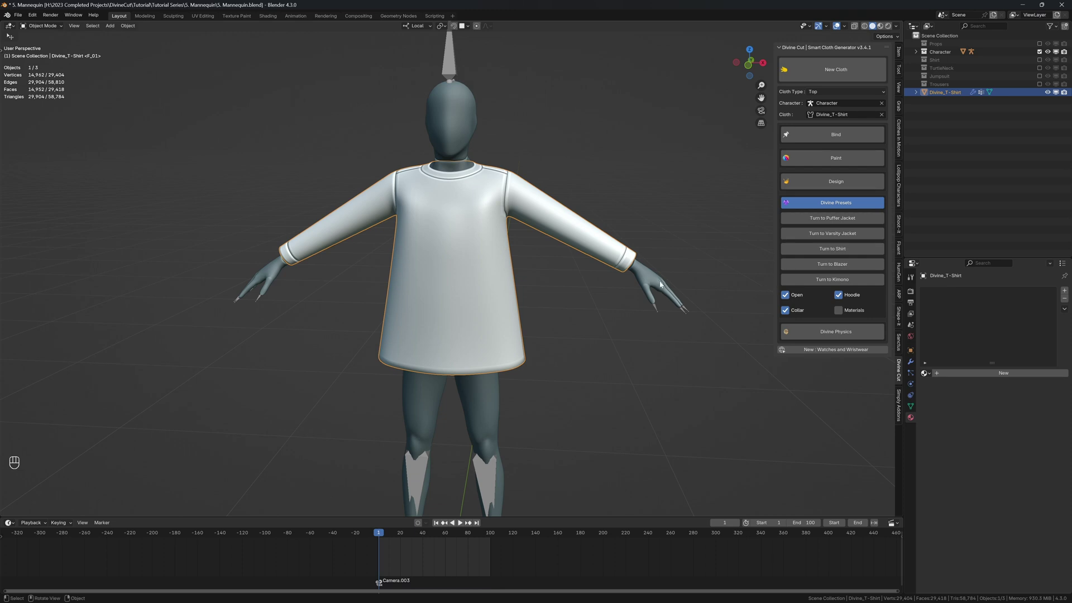
- Turn the T-shirt into a puffer jacket with Open, Hoodie, Collar and Materials enabled
middle_click_drag(659, 284, 668, 276)
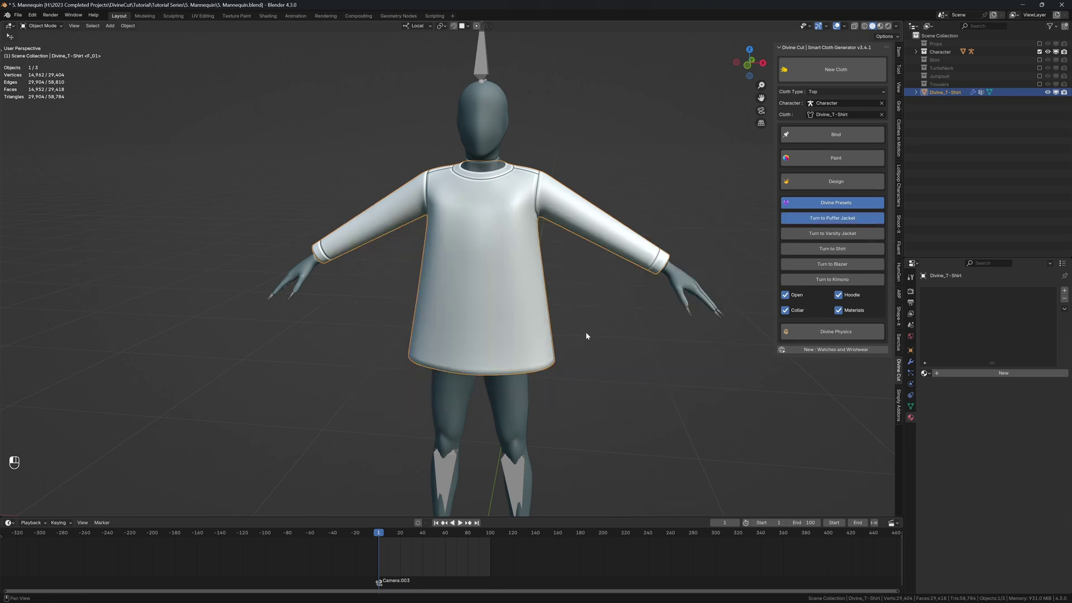
left_click(561, 549)
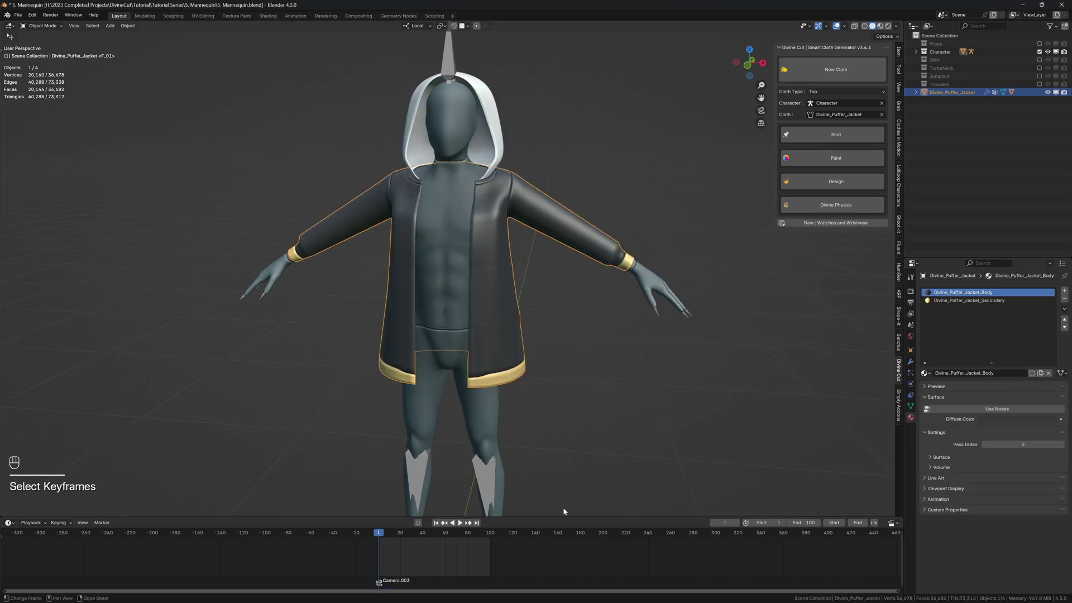
middle_click_drag(560, 484, 409, 481)
- Select the jacket's hood and enter Sculpt Mode on it
left_click(429, 191)
middle_click_drag(429, 191, 440, 234, "shift")
key("q")
left_click(450, 238)
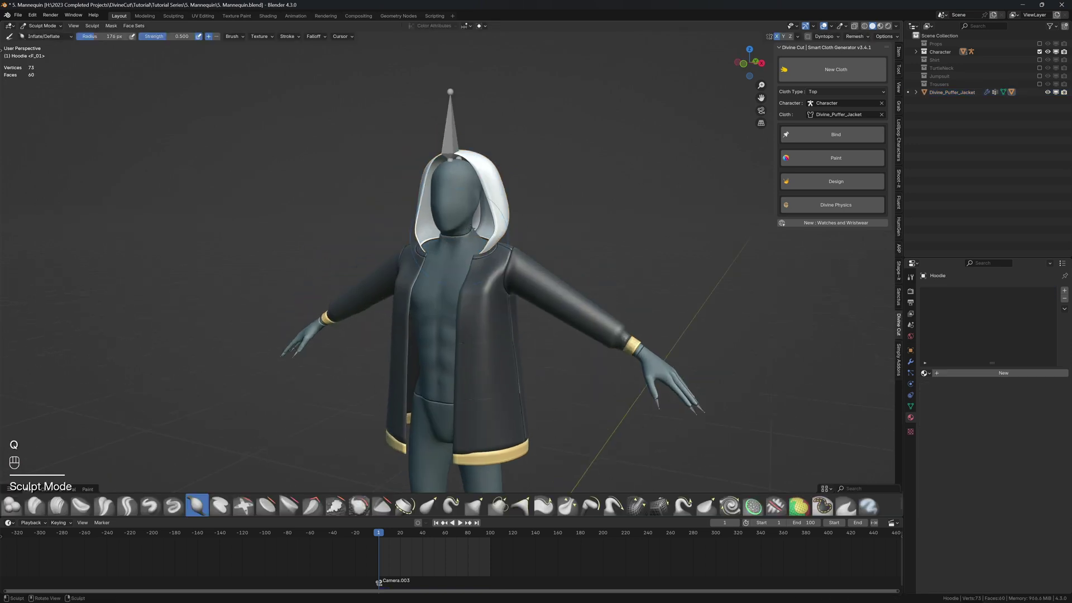
scroll(455, 234, "up", 4)
middle_click_drag(532, 128, 532, 243, "shift")
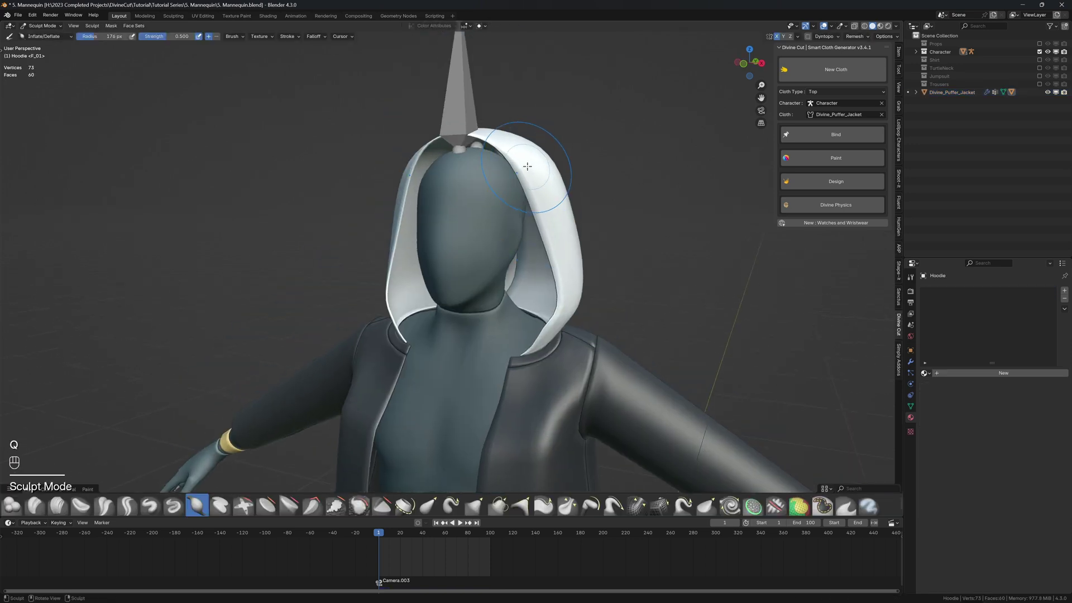
- Lower the hood's top edge and pull its side inward with the Grab brush, and return to Object Mode
key("g")
left_click_drag(465, 131, 468, 189)
left_click_drag(504, 155, 491, 202)
middle_click_drag(491, 191, 518, 177)
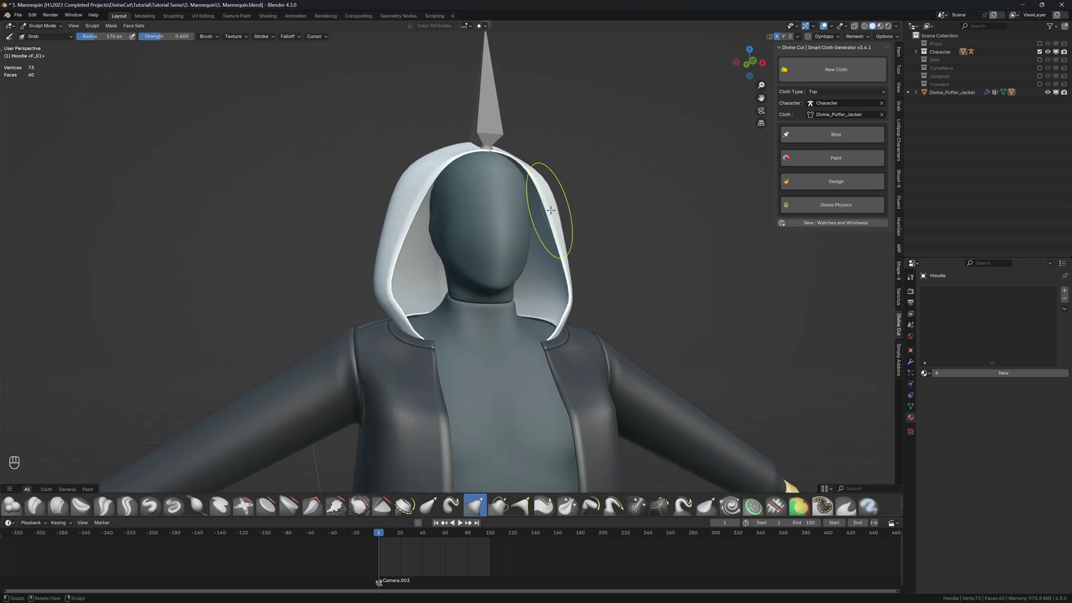
left_click_drag(551, 210, 541, 213)
middle_click_drag(541, 213, 502, 210)
key("q")
left_click(501, 207)
- Bind the reshaped hood to the character
scroll(522, 285, "down", 5)
scroll(525, 288, "down", 2)
scroll(642, 179, "up", 2)
left_click(796, 136)
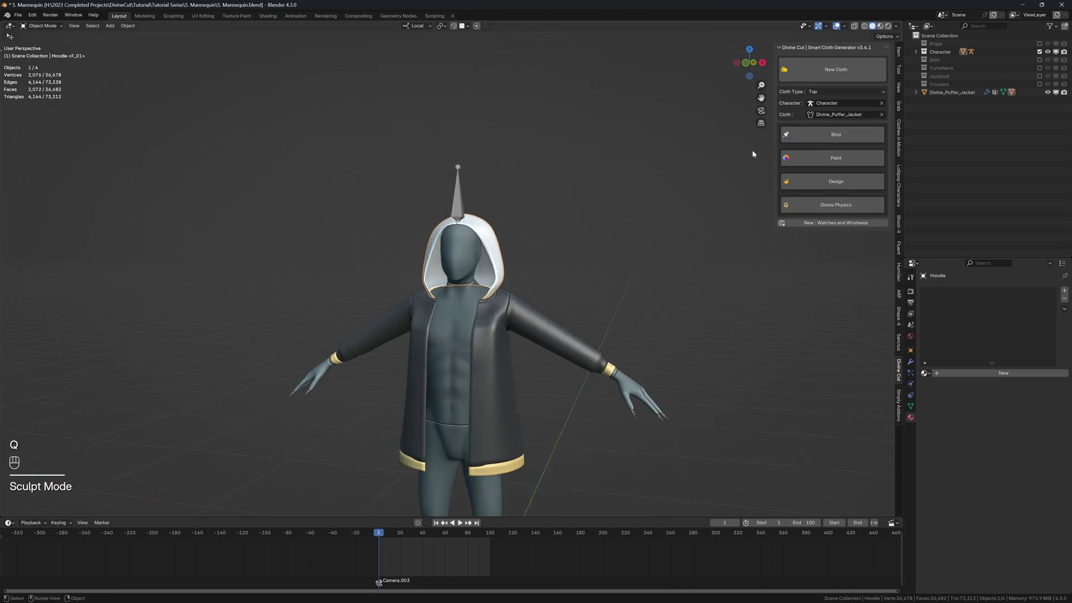
- Play the cloth simulation with overlays hidden to examine the jacket and hood, and return to the first frame
scroll(570, 269, "down", 3)
key("shift+space")
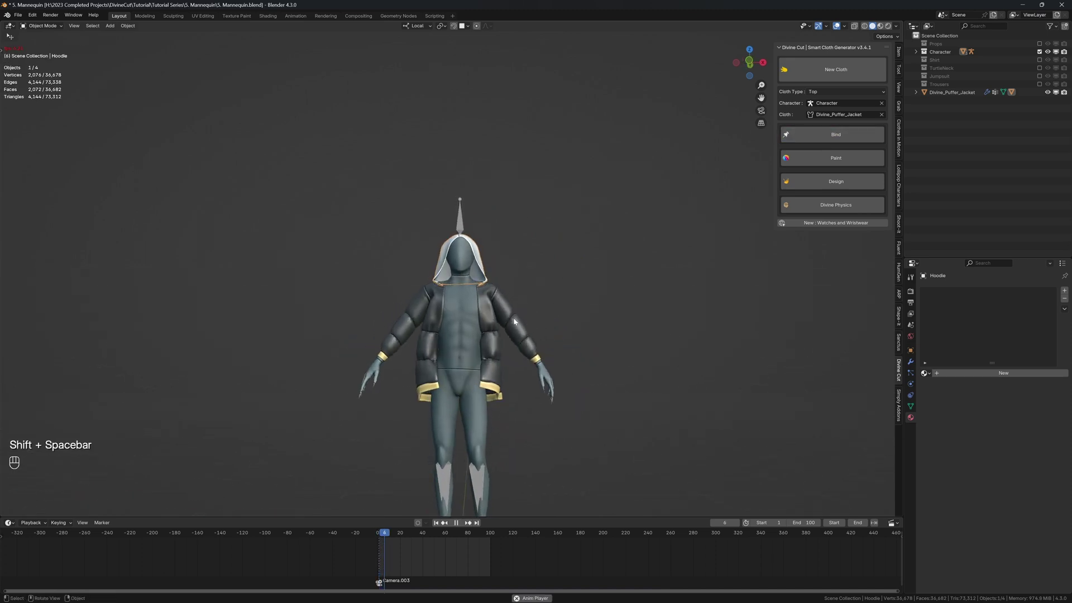
key("shift+space")
key("shift+alt+z")
middle_click_drag(434, 296, 435, 245)
key("shift+space")
key("shift+space")
key("shift+alt+z")
key("shift+Left")
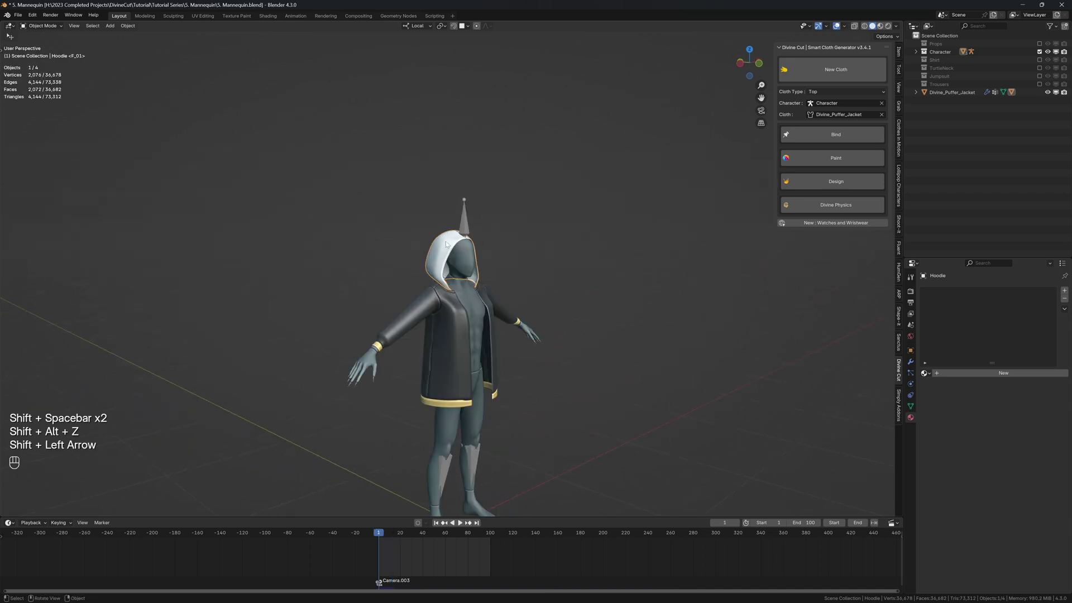
- Set the hood's cloth vertex mass to 2.5 kg and run the simulation again
scroll(443, 247, "up", 3)
left_click(910, 384)
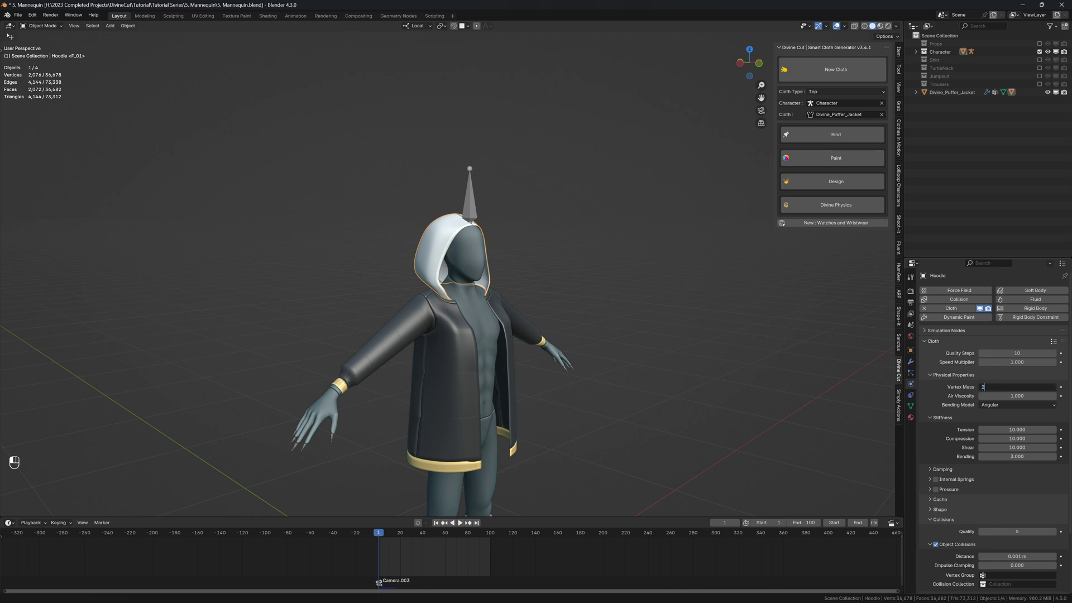
type("2.5")
key("Return")
middle_click_drag(730, 330, 692, 279)
key("shift+space")
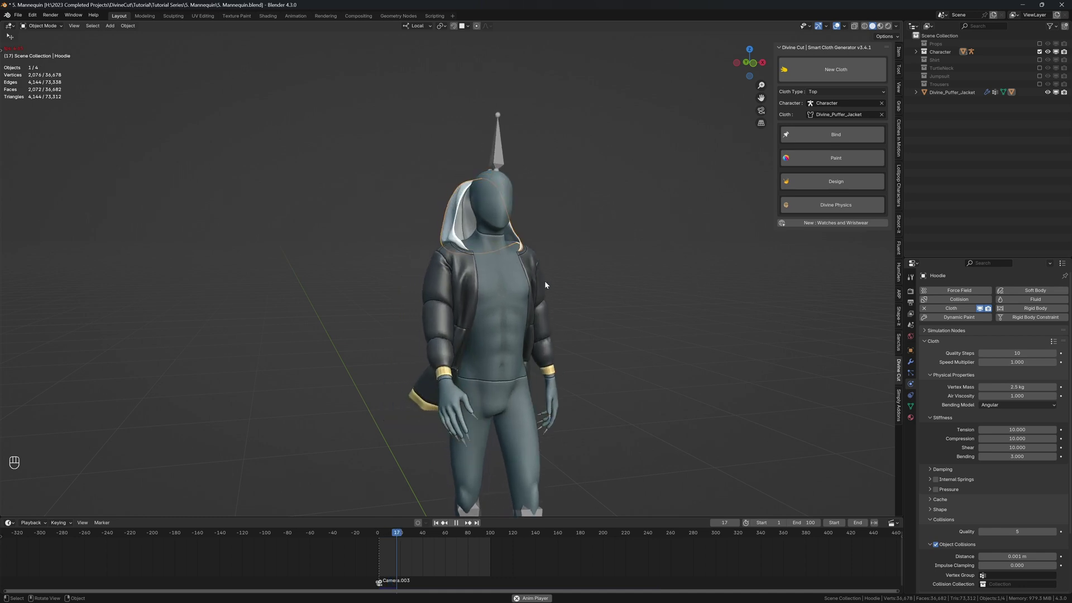
- Stop the simulation, examine the draped jacket and hood, and return to the first frame
key("shift+space")
middle_click_drag(551, 283, 431, 241)
key("shift+alt+z")
key("shift+alt+z")
key("shift+Left")
key("shift+alt+z")
scroll(491, 273, "up", 4)
key("shift+alt+z")
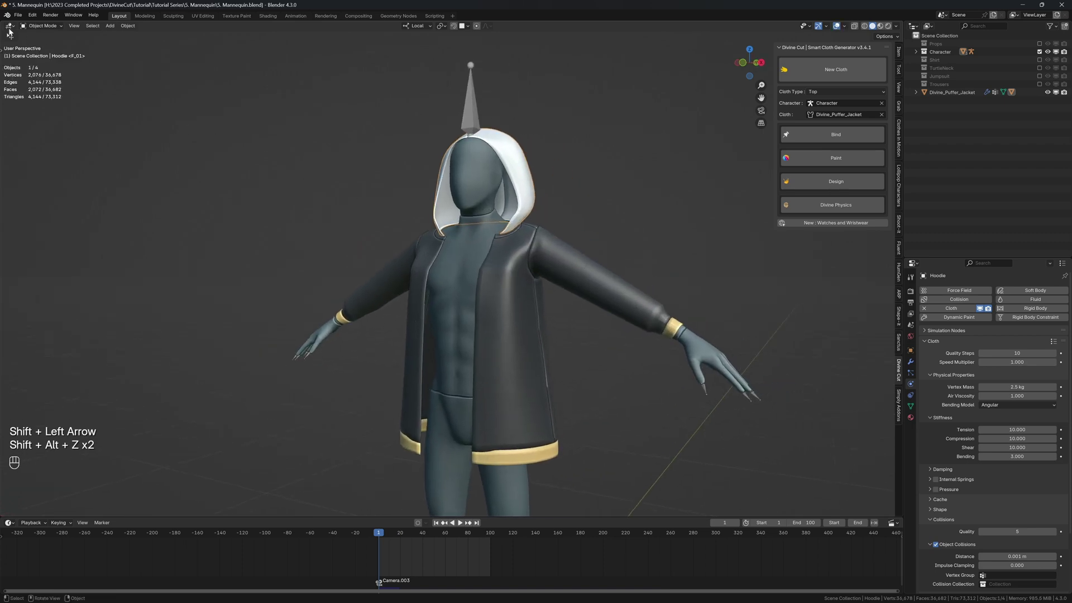
- Split off an Asset Browser area beside the viewport, show the Divine Buttons catalog, and widen the area
left_click_drag(4, 21, 173, 23)
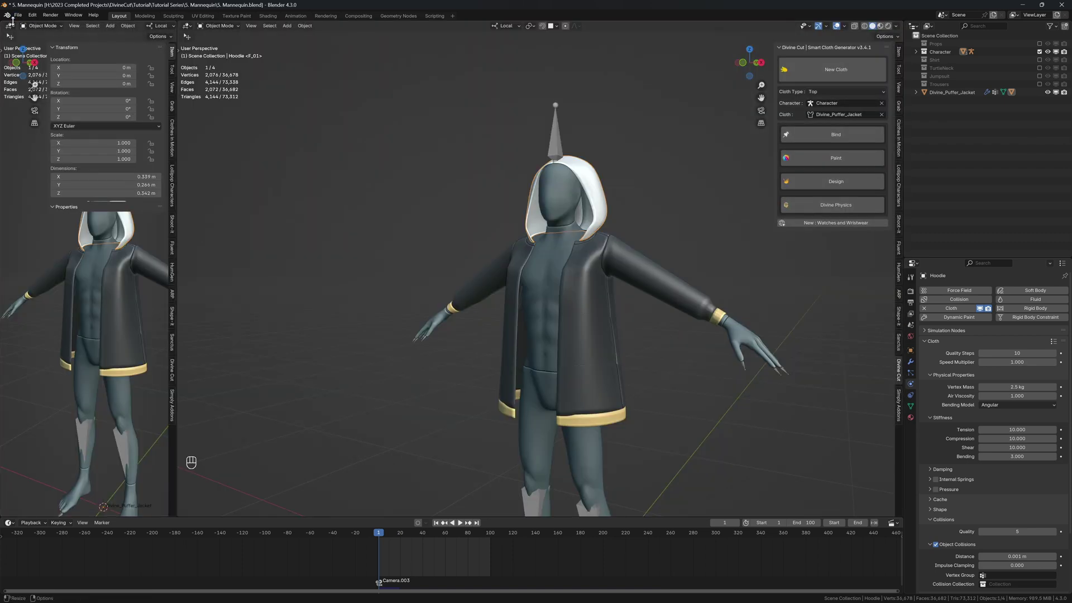
left_click(11, 26)
left_click(251, 77)
left_click(54, 70)
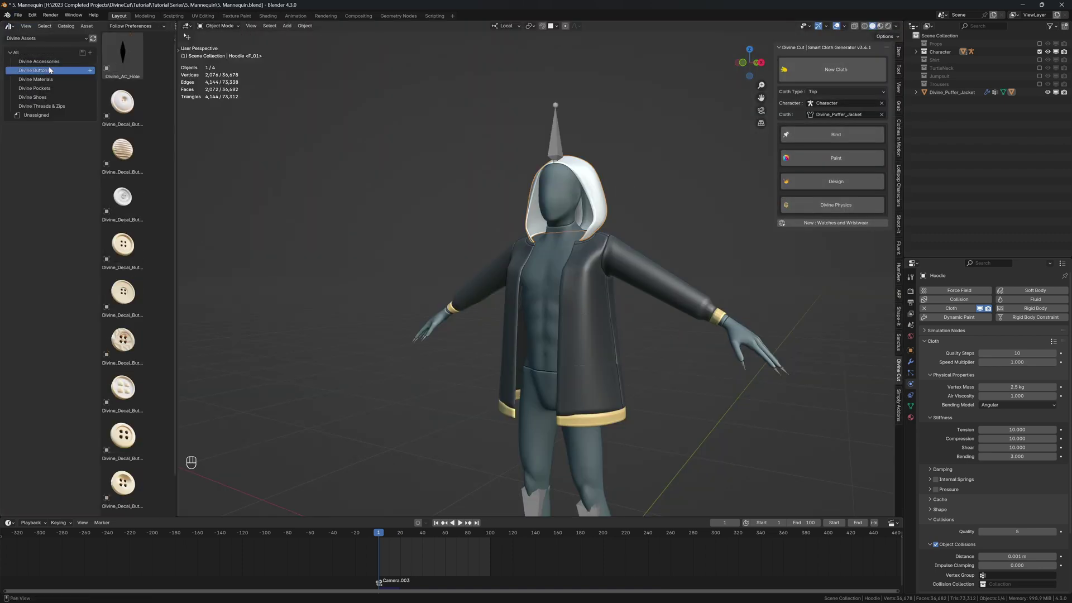
left_click_drag(174, 124, 266, 123)
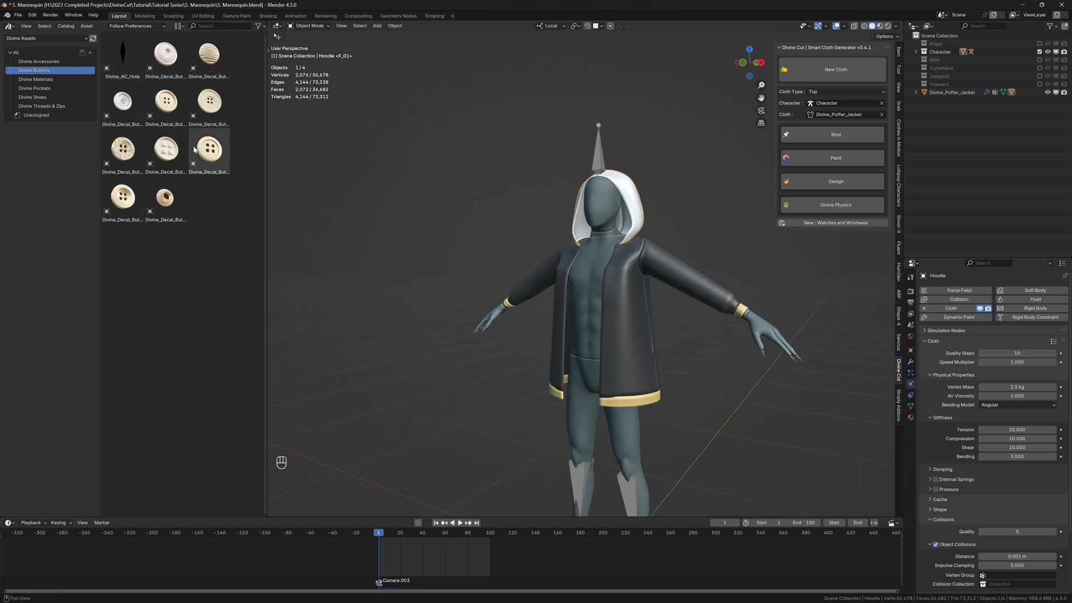
- Place a four-hole Divine_Decal_Button_8 near the collar on the jacket's front edge and scale it
scroll(483, 200, "up", 3)
mouse_move(520, 202)
middle_mouse_down("shift")
mouse_move(491, 194)
mouse_move(527, 214)
middle_mouse_up("shift")
left_click_drag(209, 149, 573, 241)
scroll(558, 246, "up", 2)
key("s")
left_click(533, 252)
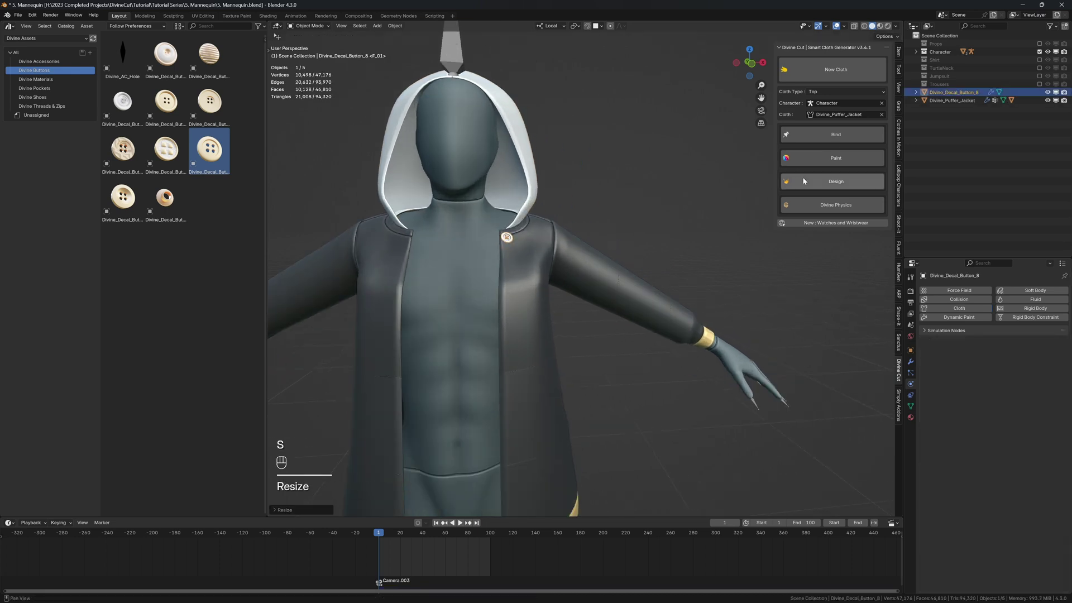
- Show the Design tools, then reposition the button on the jacket's upper front edge and adjust its size
left_click(836, 180)
scroll(560, 207, "up", 3)
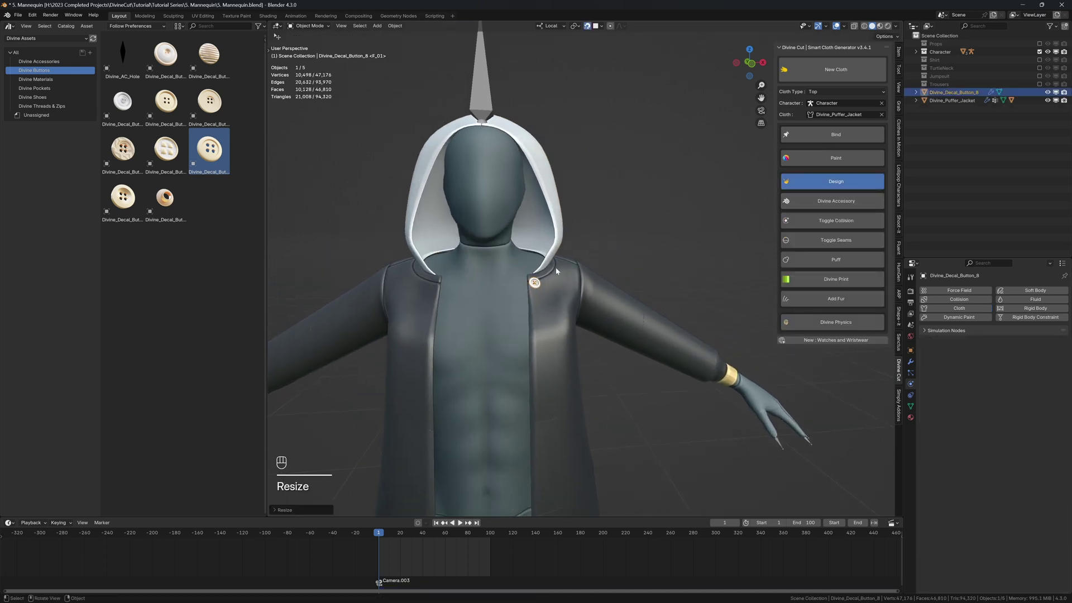
key("g")
left_click(502, 302)
key("s")
left_click(504, 318)
middle_click_drag(497, 355, 493, 290, "shift")
- Duplicate the button three times, spacing the copies down the same front edge of the jacket
key("shift+d")
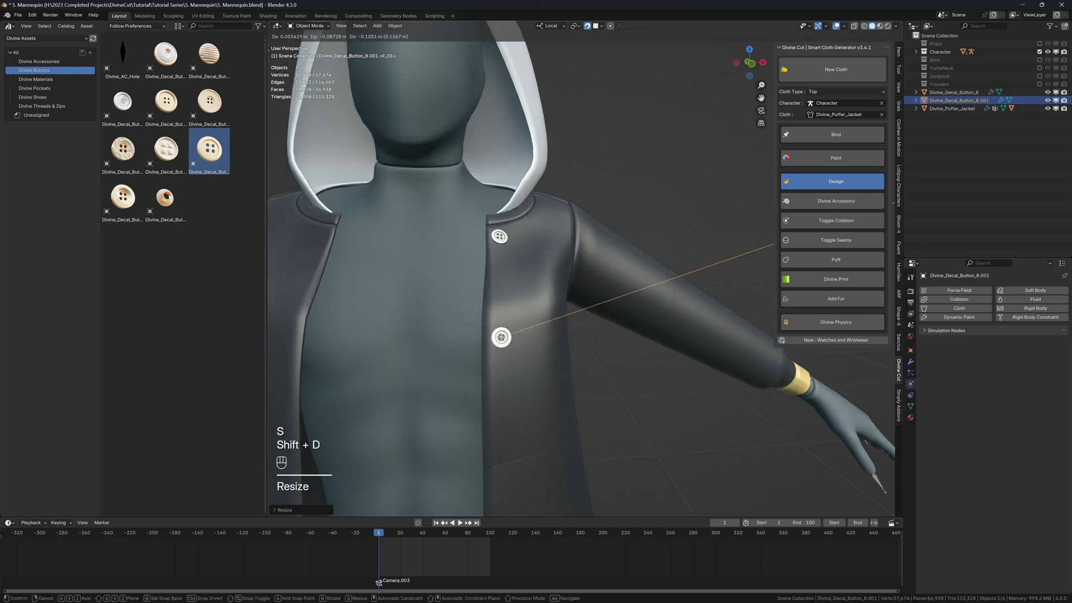
left_click(499, 338)
middle_click_drag(499, 339, 500, 254, "shift")
key("shift+d")
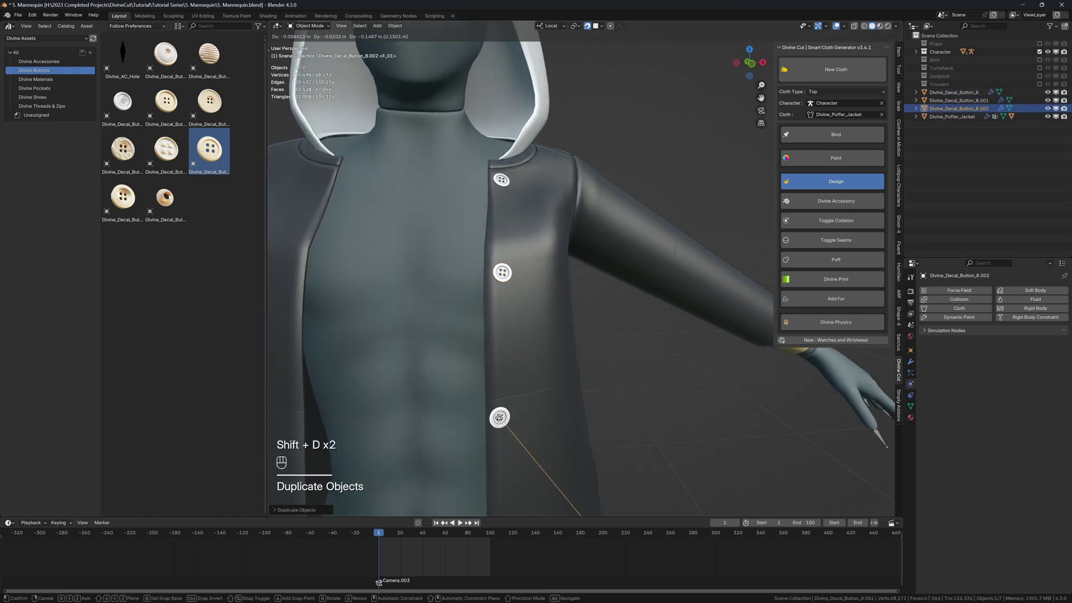
left_click(496, 420)
middle_click_drag(496, 420, 509, 287, "shift")
key("shift+d")
left_click(487, 333)
- Select all four buttons and bind them to the jacket
left_click(483, 181, "shift")
left_click(509, 148, "shift")
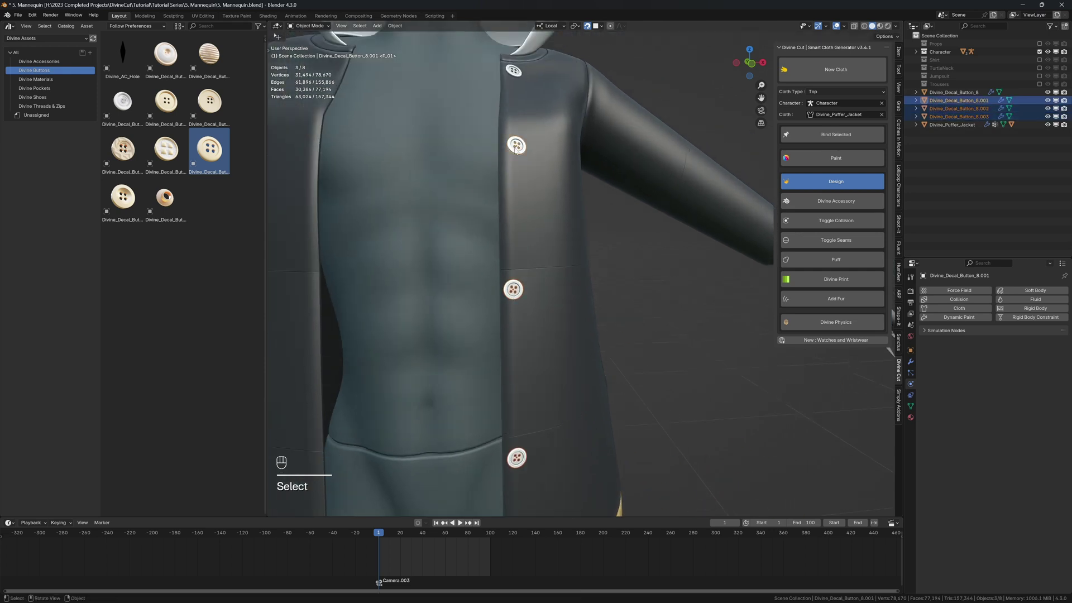
middle_click_drag(509, 148, 527, 224, "shift")
left_click(520, 141, "shift")
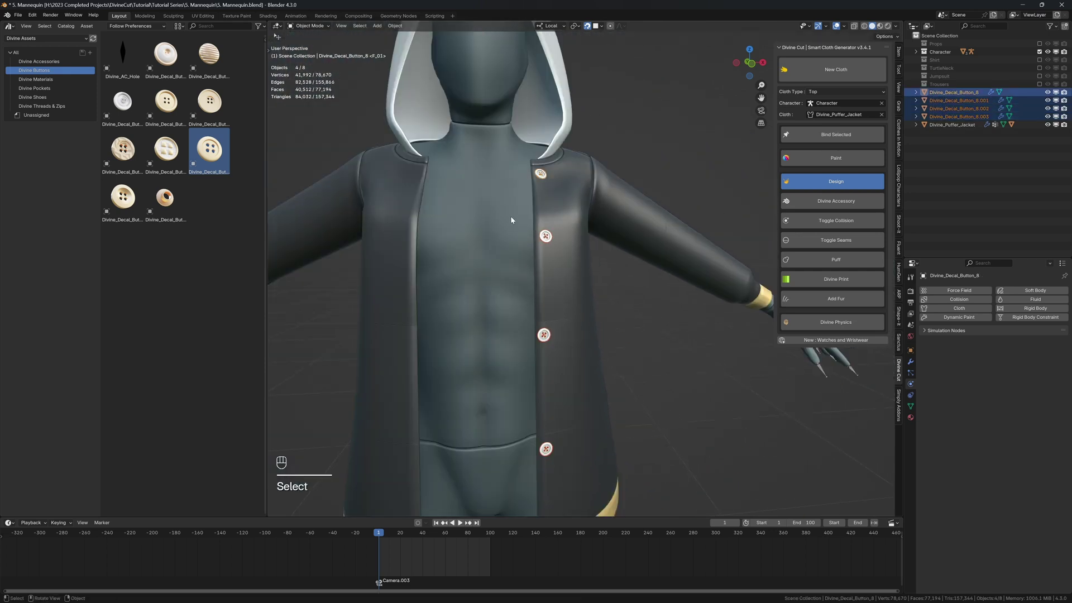
scroll(514, 222, "down", 3)
scroll(533, 254, "down", 2)
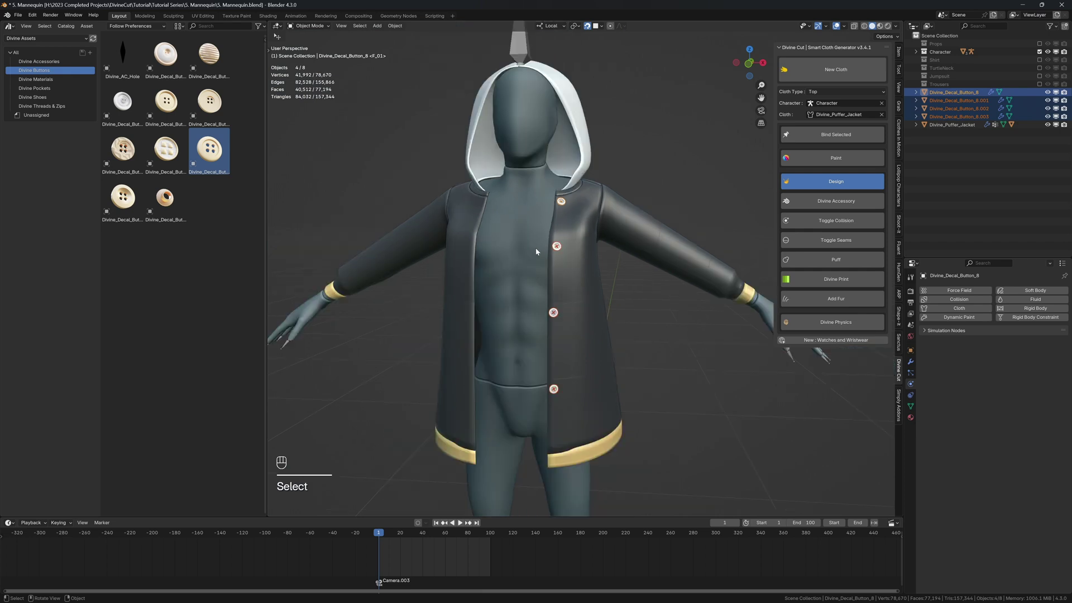
left_click(836, 134)
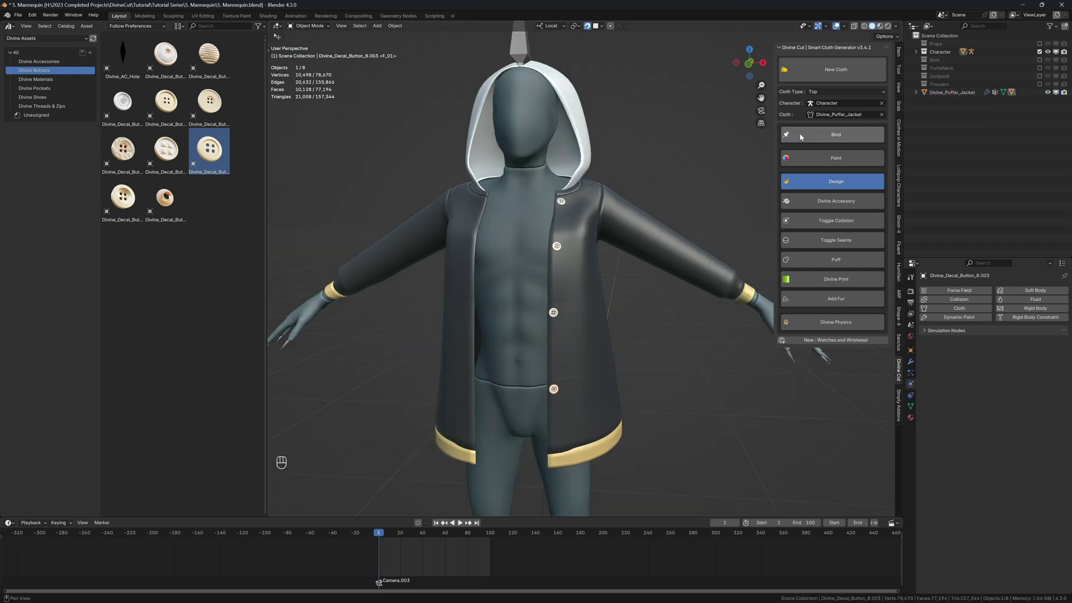
- Place Divine_Curve_Thread_5 from the Divine Threads & Zips catalog at the hem's corner on the buttonless front edge and scale it
middle_click_drag(491, 166, 534, 132, "shift")
left_click(62, 105)
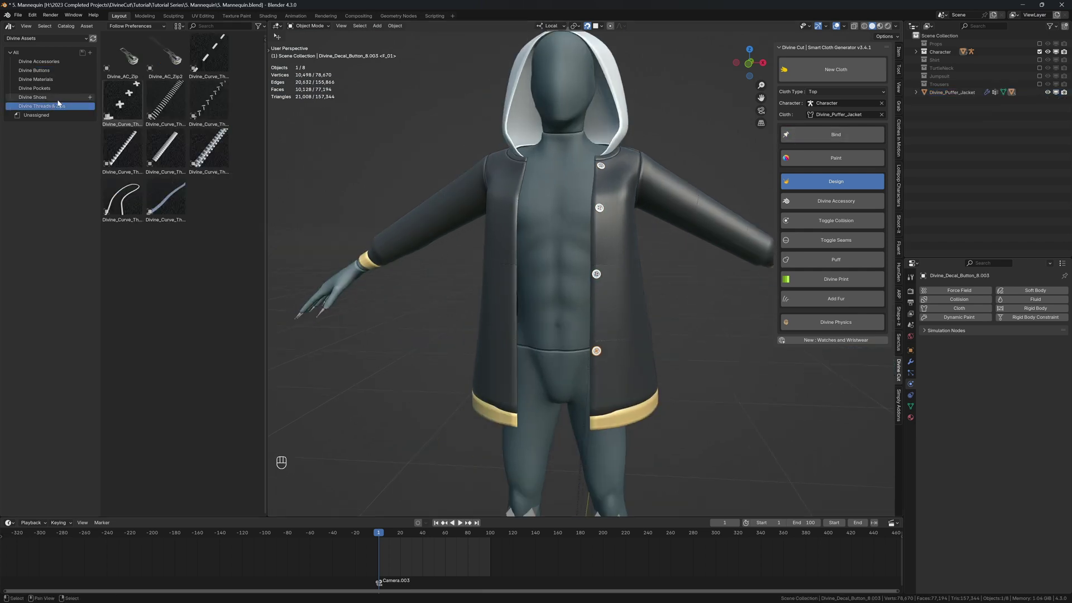
scroll(459, 235, "up", 3)
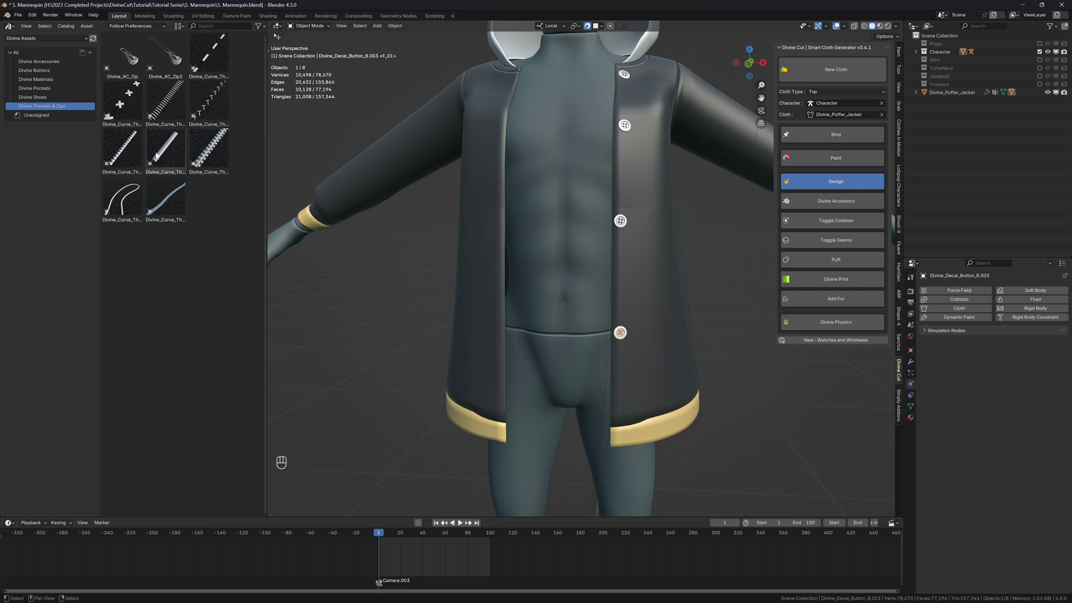
left_click_drag(146, 162, 507, 440)
scroll(544, 323, "up", 4)
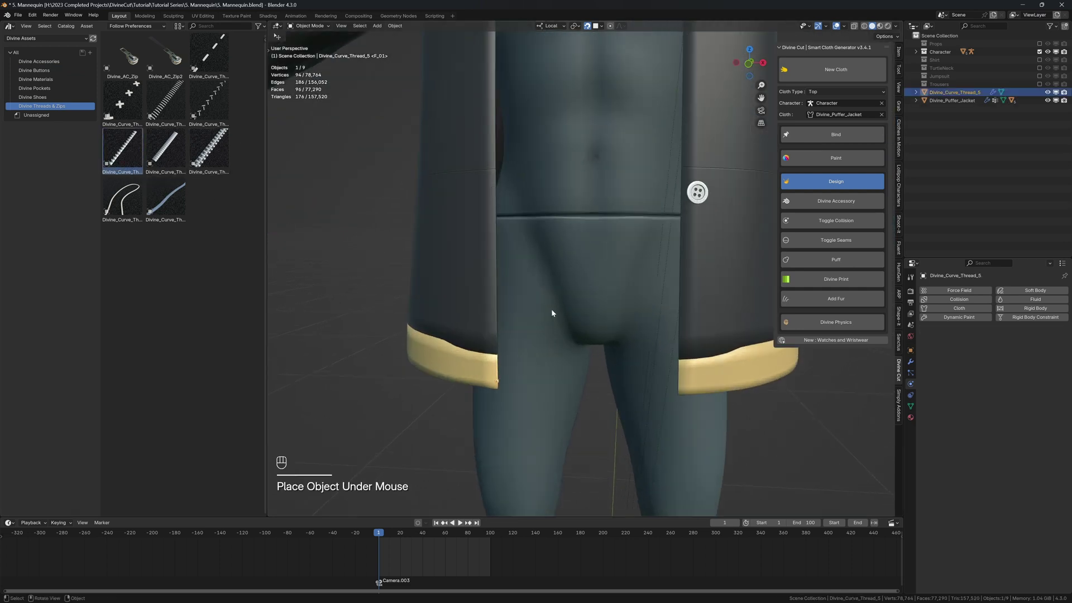
key("s")
left_click(583, 311)
middle_click_drag(582, 311, 584, 309)
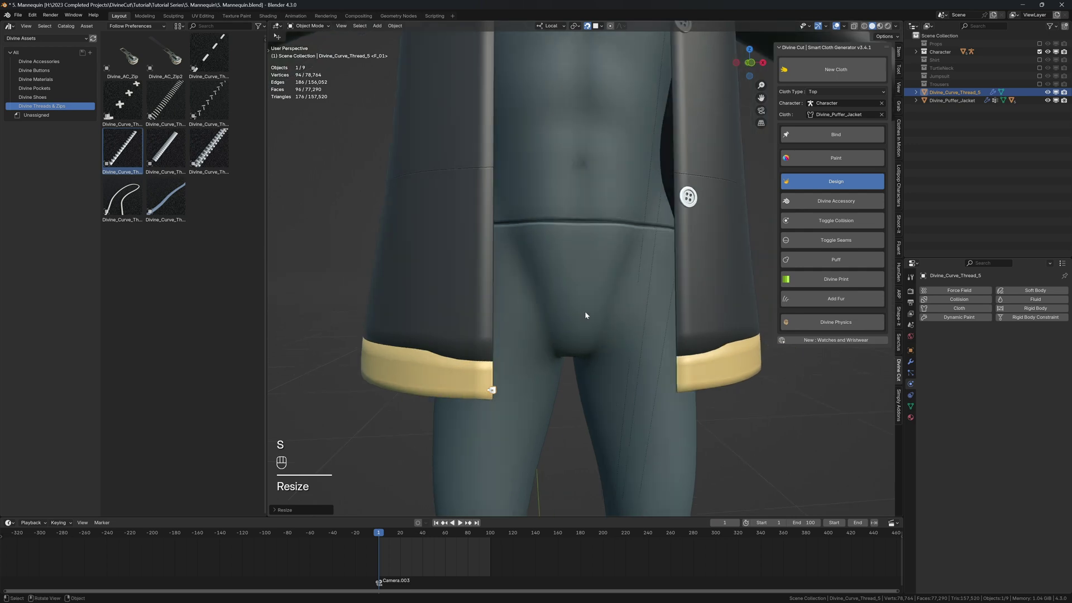
- Turn the zip thread into a Divine Accessory and extend its curve from the hem up the jacket's front edge
left_click(819, 202)
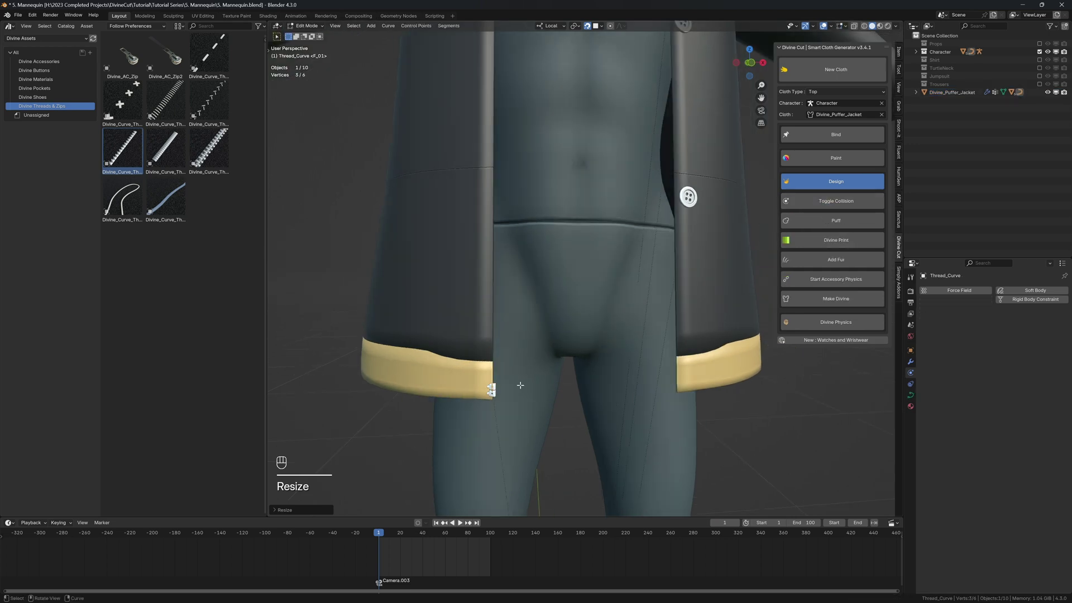
key("g")
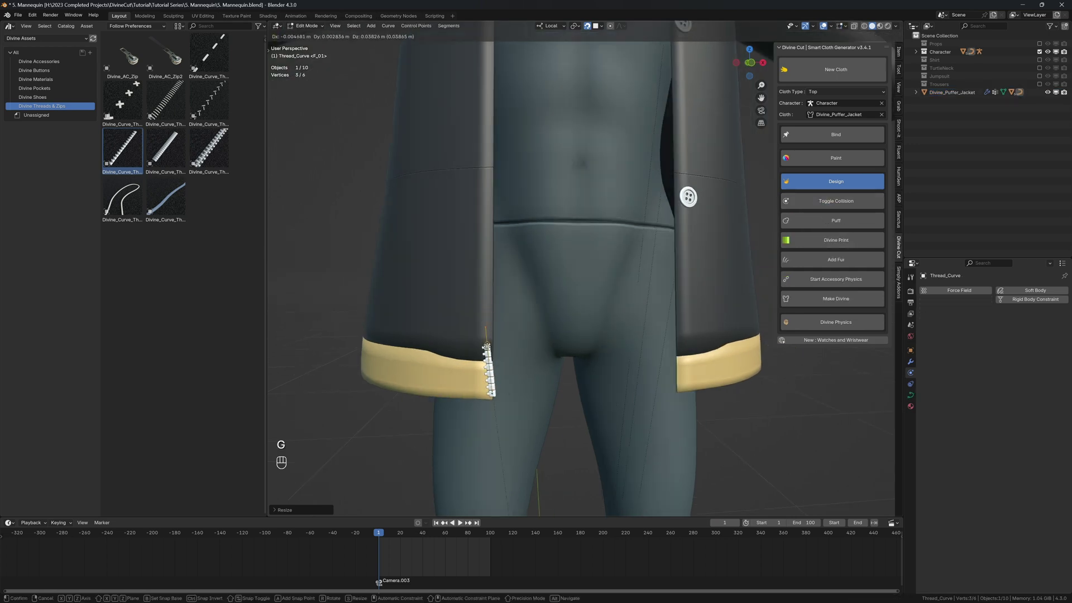
left_click(490, 362)
key("e")
left_click(491, 296)
key("e")
left_click(491, 222)
middle_click_drag(492, 222, 485, 326, "shift")
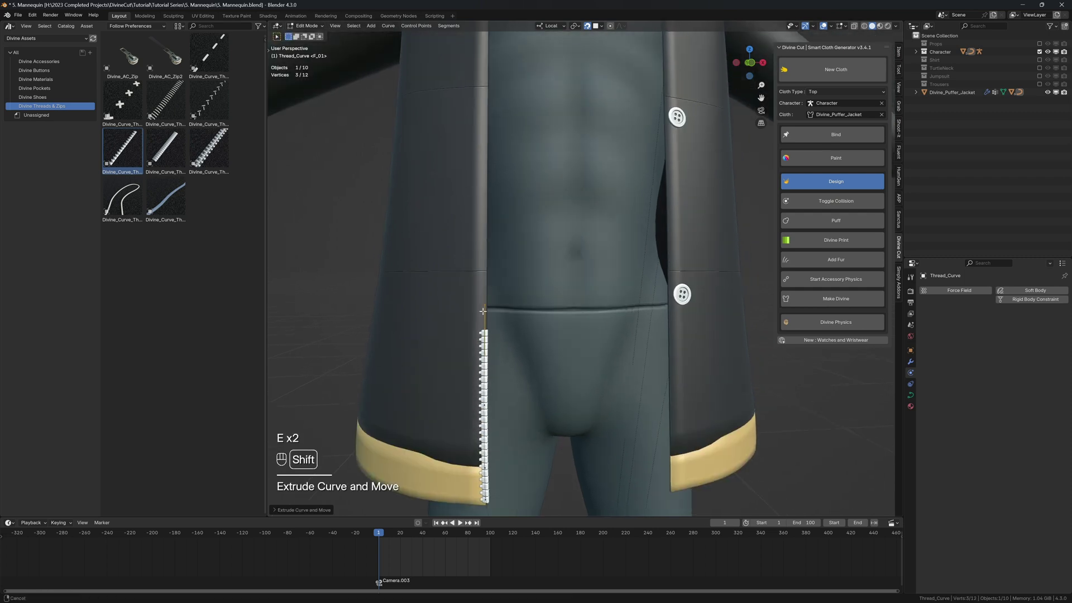
- Extrude the zip curve further up the front edge, past the mannequin's waist towards the chest
key("e")
left_click(484, 244)
scroll(486, 240, "up", 2)
key("e")
left_click(490, 194)
scroll(490, 195, "down", 2)
key("e")
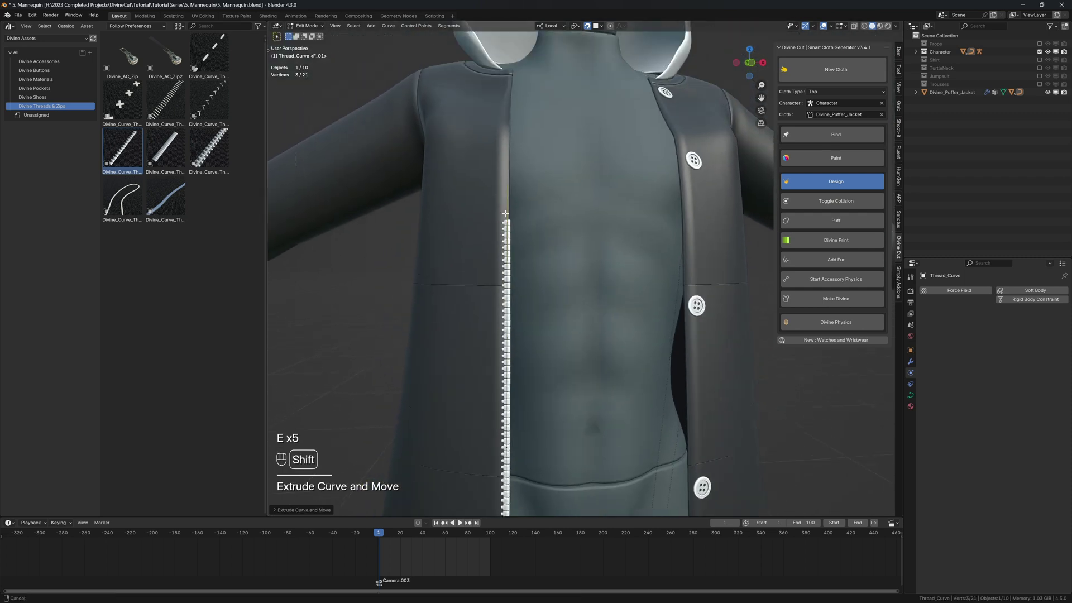
left_click(505, 247)
- Extend the zip curve along the chest, readjusting its end point to follow the jacket's edge
key("e")
middle_click_drag(505, 230, 508, 261, "shift")
left_click(508, 187)
key("g")
left_click(508, 227)
key("e")
left_click(508, 217)
key("e")
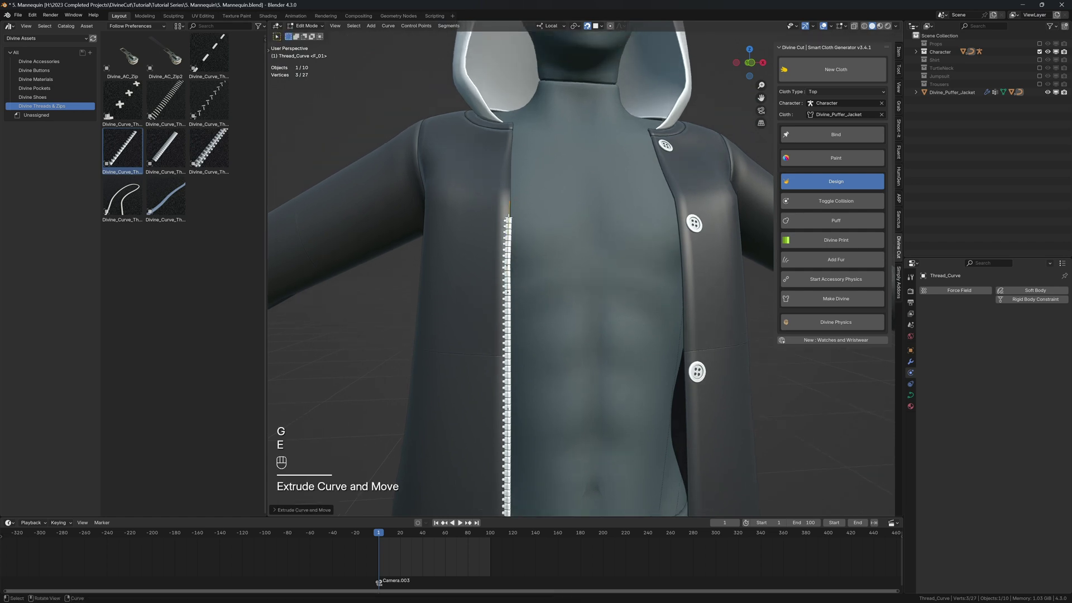
left_click(507, 197)
- Extrude the zip curve in short segments up to the collar and return to Object Mode
middle_click_drag(508, 199, 521, 241)
key("e")
left_click(516, 225)
key("e")
left_click(521, 238)
key("e")
left_click(518, 191)
key("e")
left_click(515, 146)
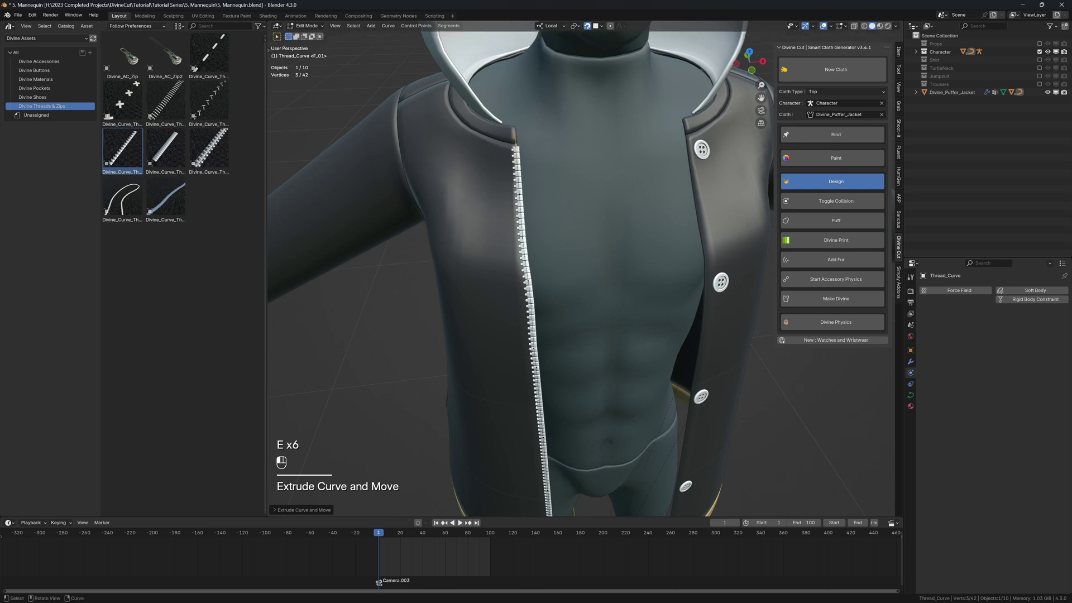
middle_click_drag(516, 147, 554, 196)
key("Tab")
- Select the zip mesh and rotate its base tooth 180° about the local Z axis in Edit Mode
scroll(555, 197, "down", 3)
middle_click_drag(573, 262, 591, 126, "shift")
scroll(591, 127, "up", 3)
middle_click_drag(586, 240, 577, 179, "shift")
left_click(580, 235)
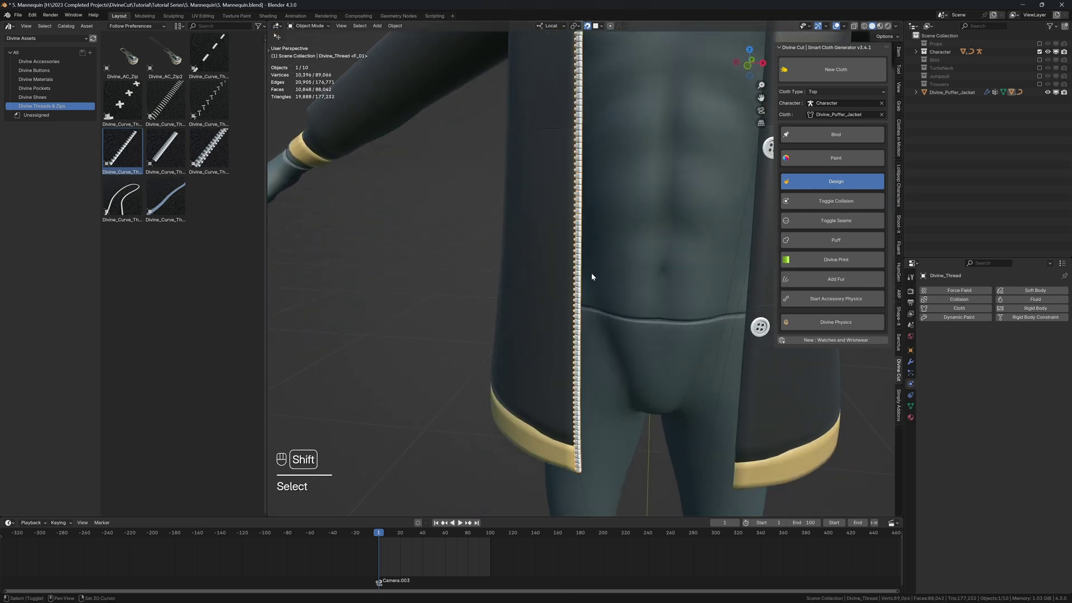
middle_click_drag(581, 235, 562, 284, "shift")
key("Tab")
middle_click_drag(562, 369, 566, 307, "shift")
middle_click_drag(565, 307, 601, 276)
key("r")
key("z")
key("r")
key("z")
key("1")
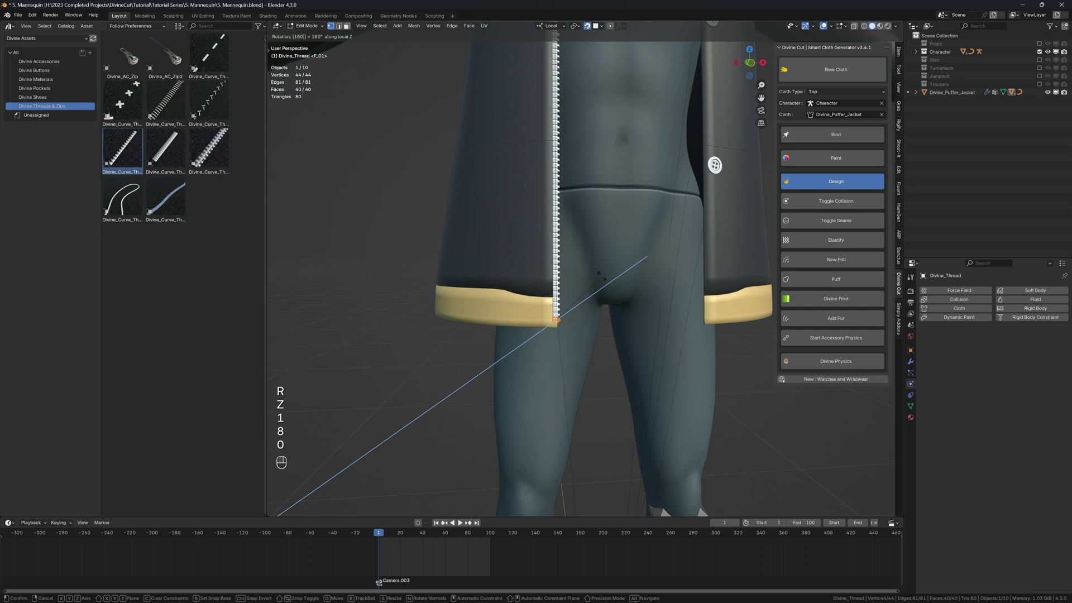
key("Return")
- With snapping off, move the zip's base tooth along its local axes against the jacket's front edge
middle_click_drag(601, 275, 552, 279)
key("grave")
scroll(602, 319, "down", 3)
middle_click_drag(607, 337, 575, 271)
key("g")
key("x")
key("g")
key("y")
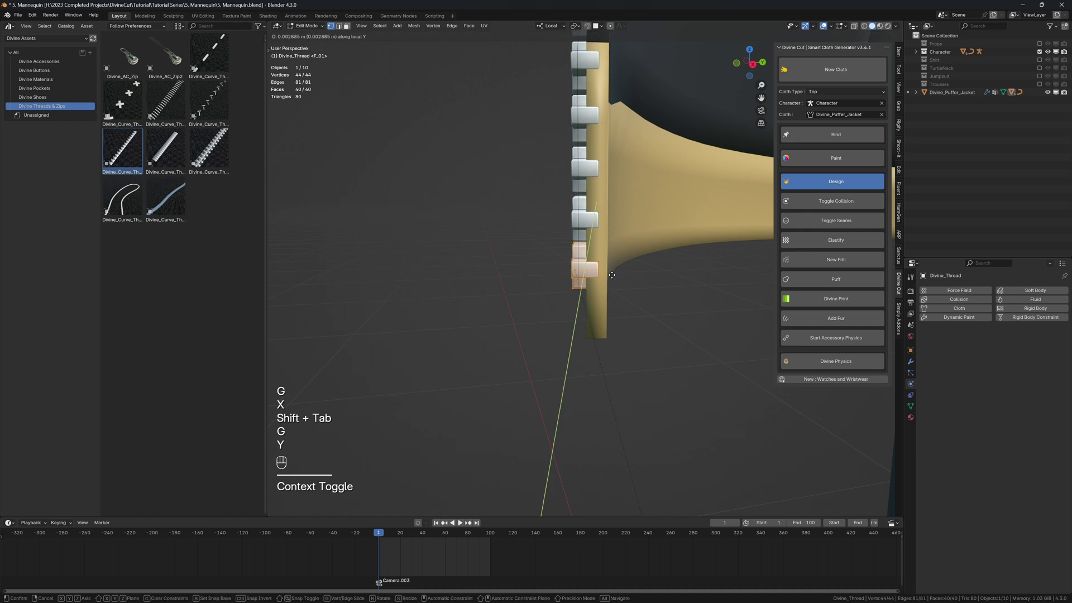
key("z")
left_click(619, 275)
key("Tab")
- Shift the zip tooth along its local Y axis to line it up with the jacket opening, and leave Edit Mode
middle_click_drag(619, 274, 608, 251)
key("Tab")
key("g")
key("x")
key("g")
key("y")
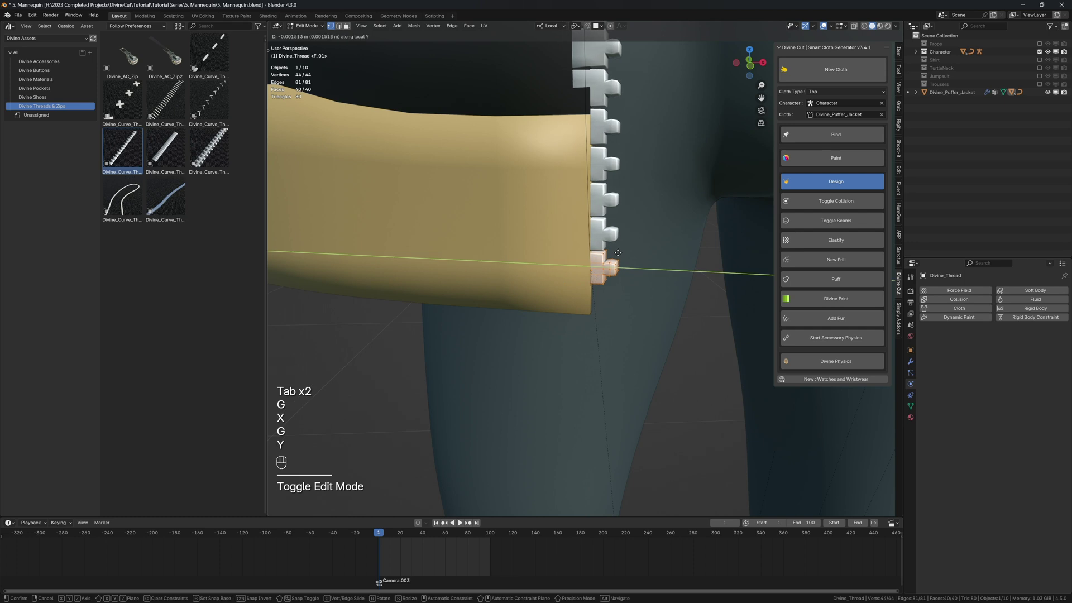
left_click(614, 254)
key("Tab")
scroll(620, 253, "down", 3)
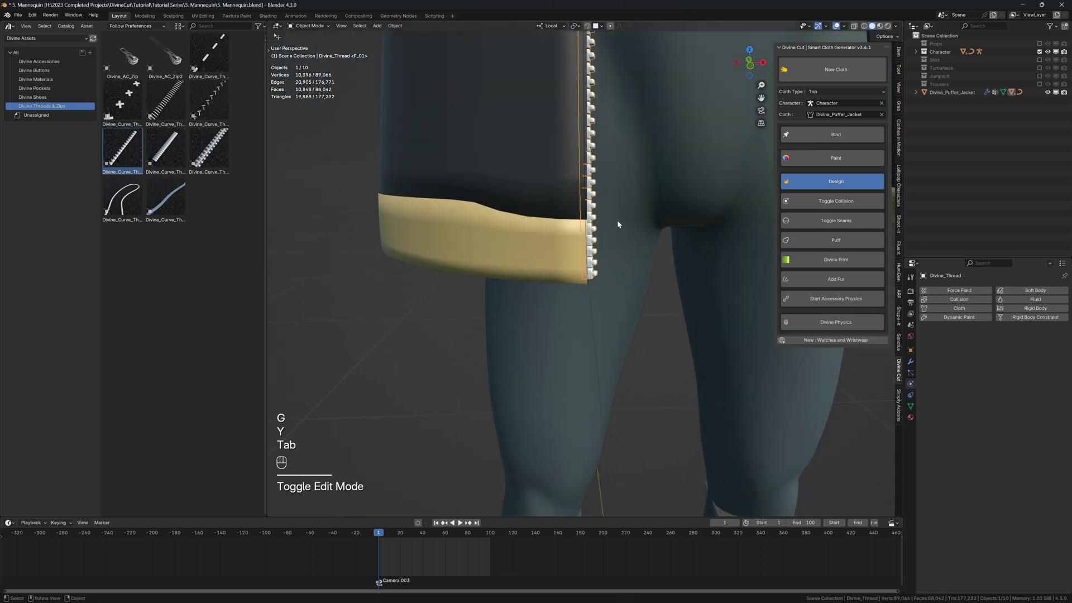
- Nudge the base tooth once more along local Y and return to Object Mode
key("Tab")
key("g")
key("y")
left_click(623, 222)
key("Tab")
scroll(619, 230, "up", 2)
- Show the zip's modifiers with Array collapsed, and fine-tune the base tooth's local Y position in Edit Mode
left_click(910, 363)
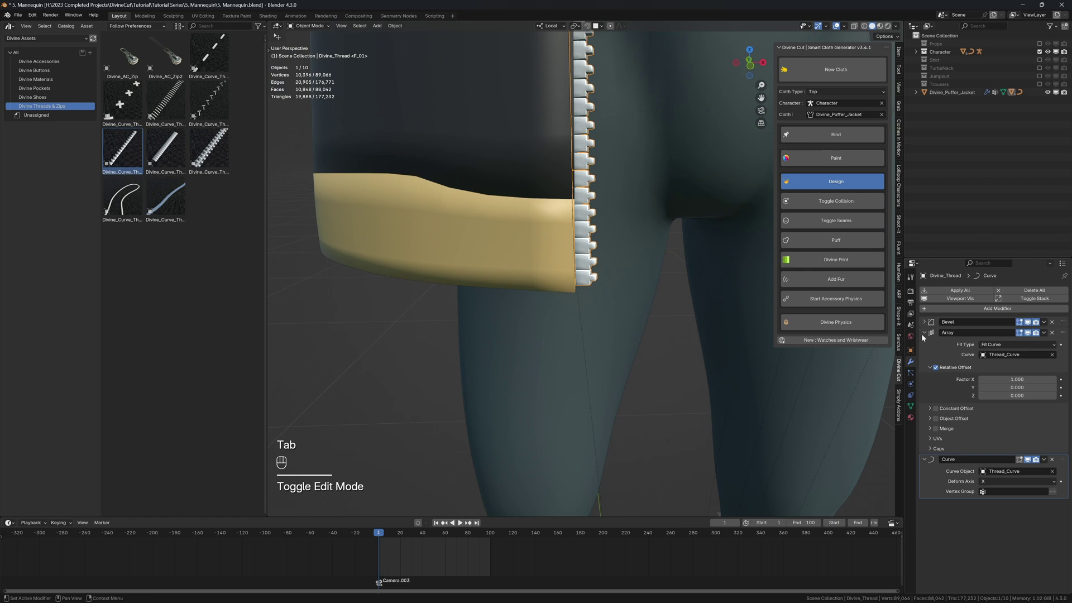
left_click(924, 333)
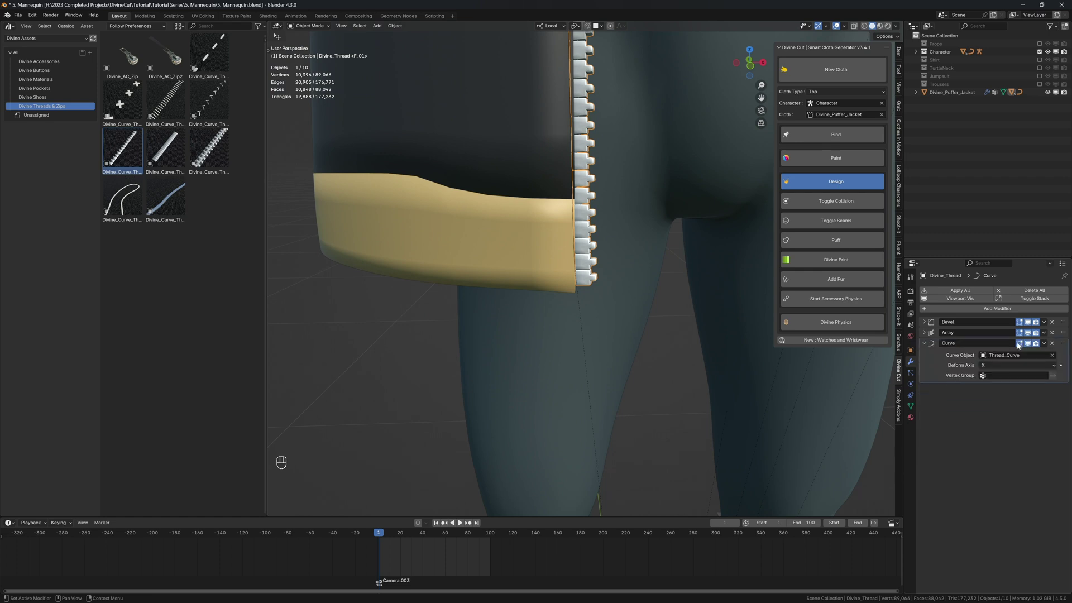
key("Tab")
mouse_move(637, 273)
middle_mouse_down()
mouse_move(615, 256)
mouse_move(636, 264)
mouse_move(617, 271)
middle_mouse_up()
scroll(636, 264, "up", 3)
key("g")
key("y")
left_click(631, 267)
key("g")
key("y")
left_click(618, 273)
scroll(614, 263, "down", 8)
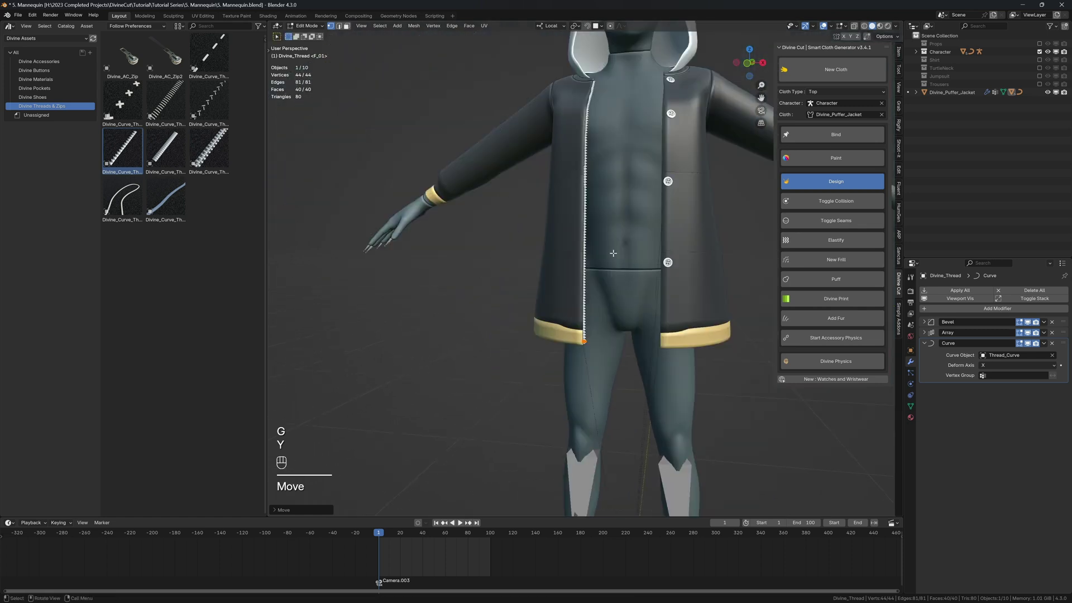
key("Tab")
- Add an X-axis Mirror modifier to the zip with Divine_Puffer_Jacket as the mirror object
middle_click_drag(623, 299, 598, 237, "shift")
scroll(598, 237, "up", 5)
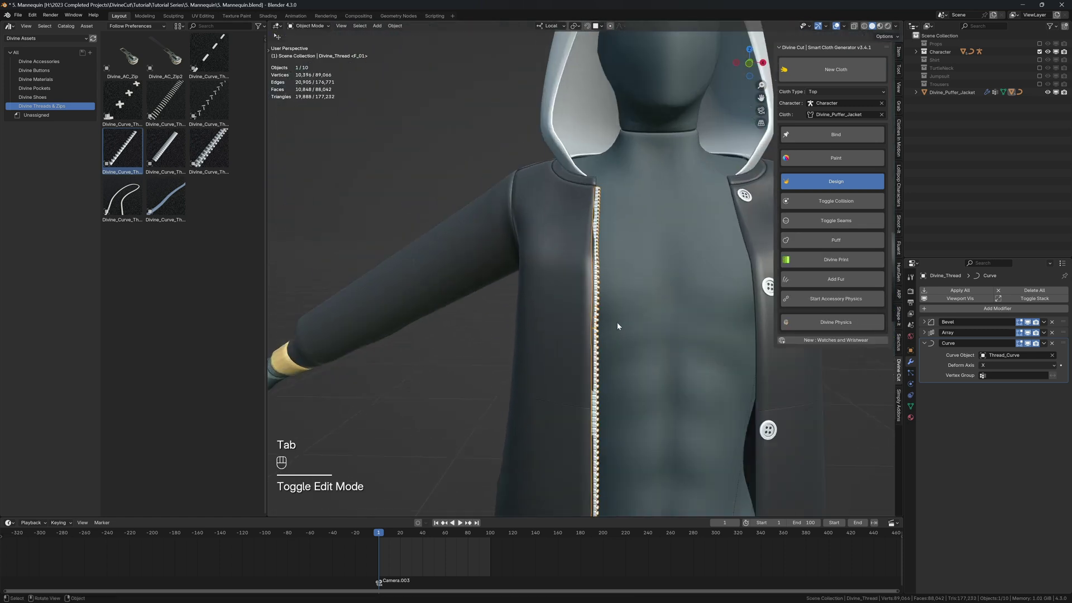
middle_click_drag(620, 323, 584, 255, "shift")
left_click(926, 308)
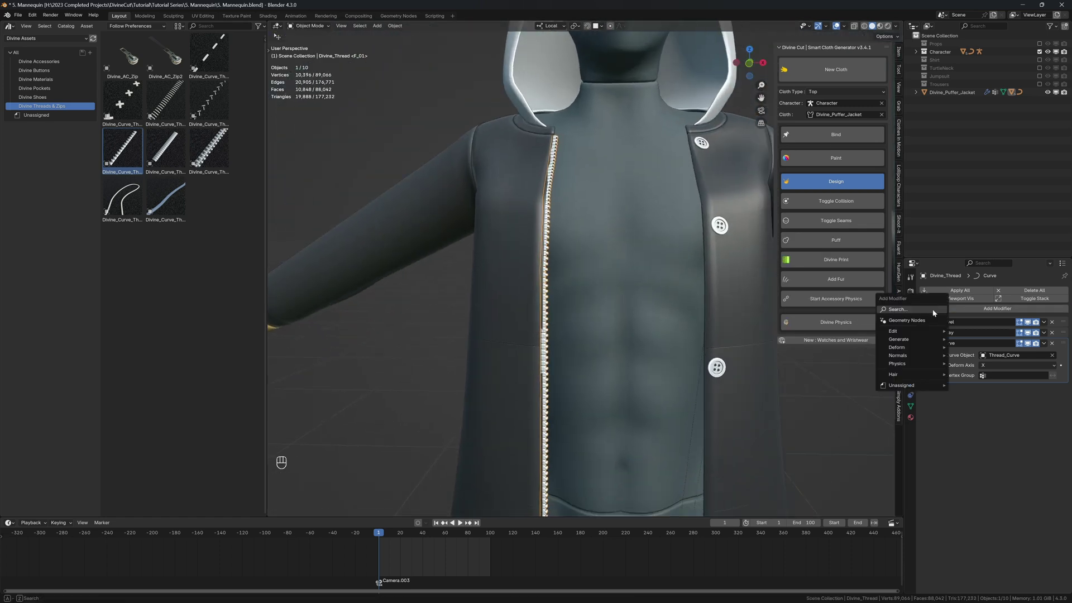
type("mirro")
left_click(931, 318)
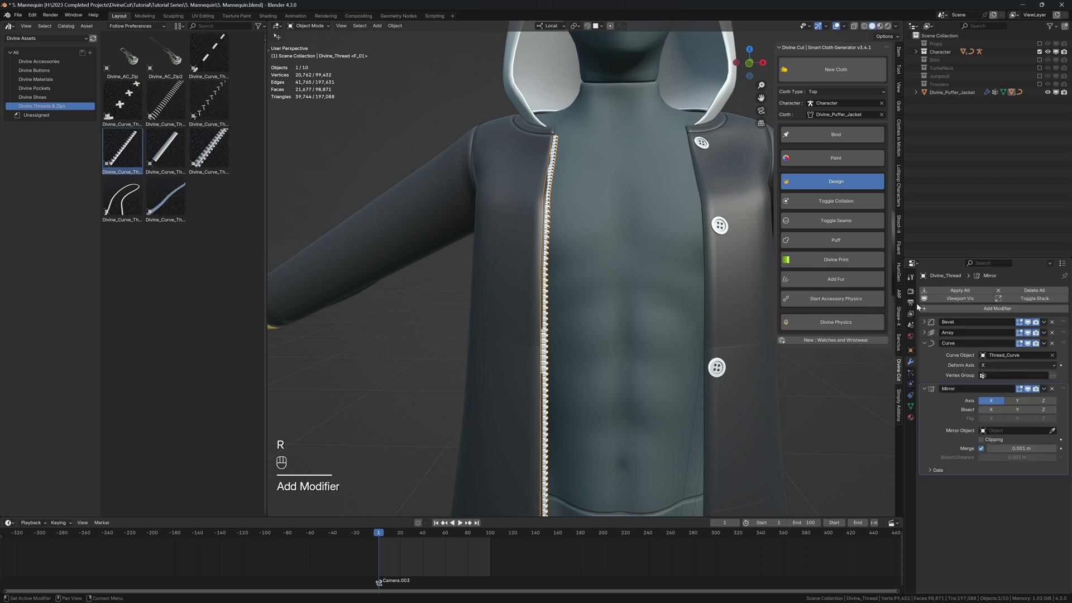
left_click(924, 343)
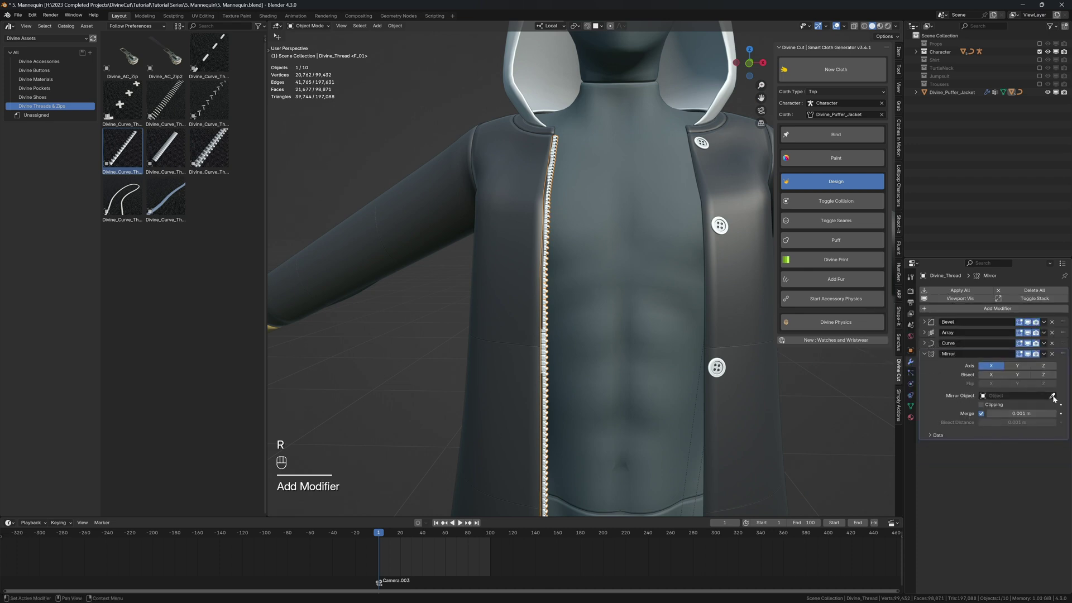
left_click(751, 312)
middle_click_drag(752, 312, 737, 320)
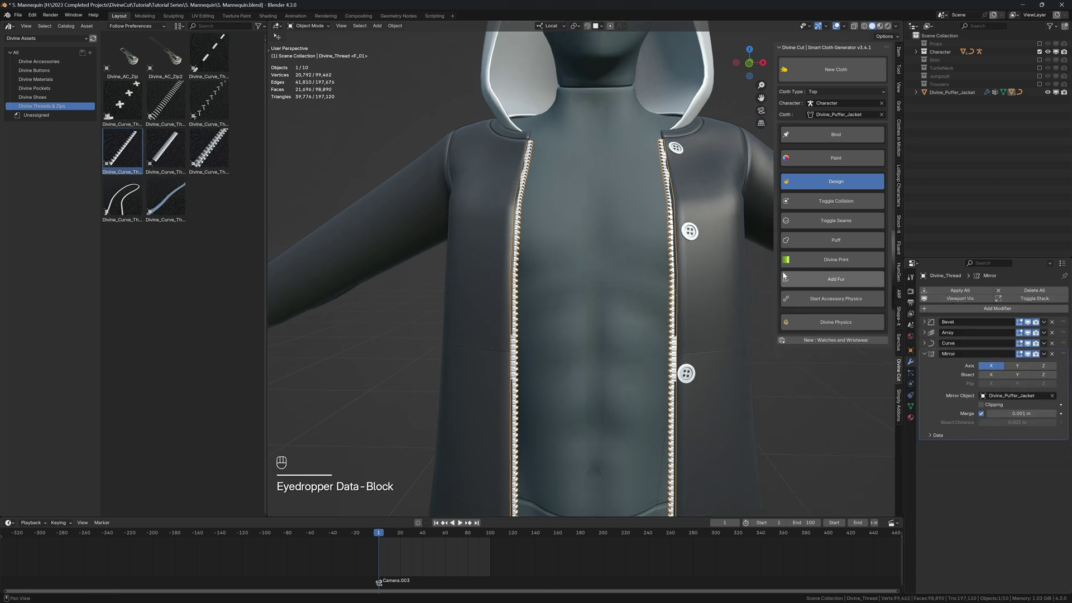
- Bind the mirrored zip to the jacket
left_click(798, 136)
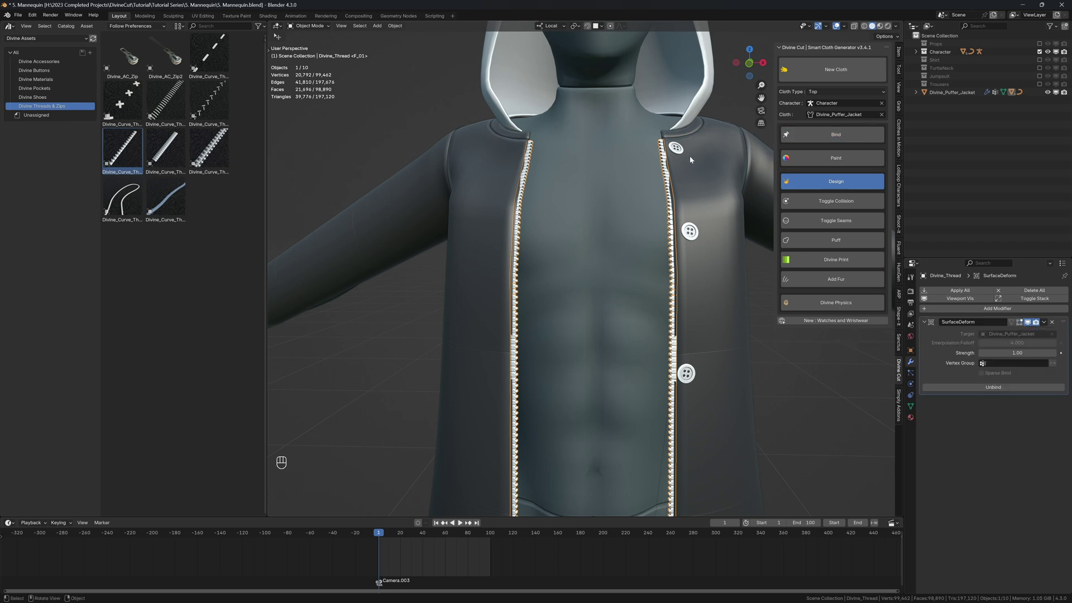
scroll(619, 173, "down", 5)
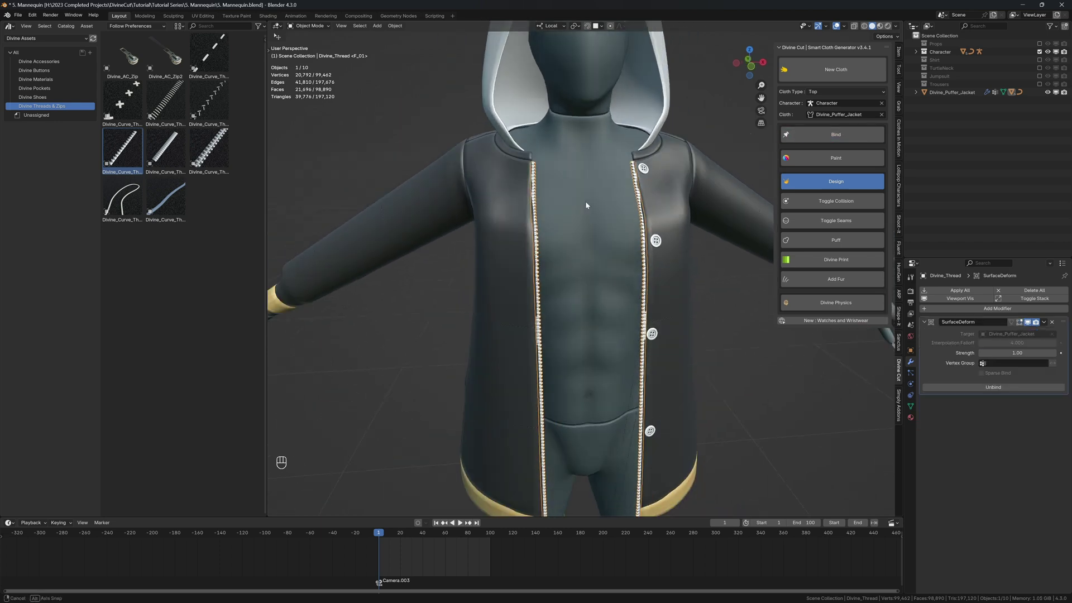
- Play the cloth simulation with overlays and sidebar hidden to examine the zip and buttons, and pause it
key("shift+alt+z")
key("n")
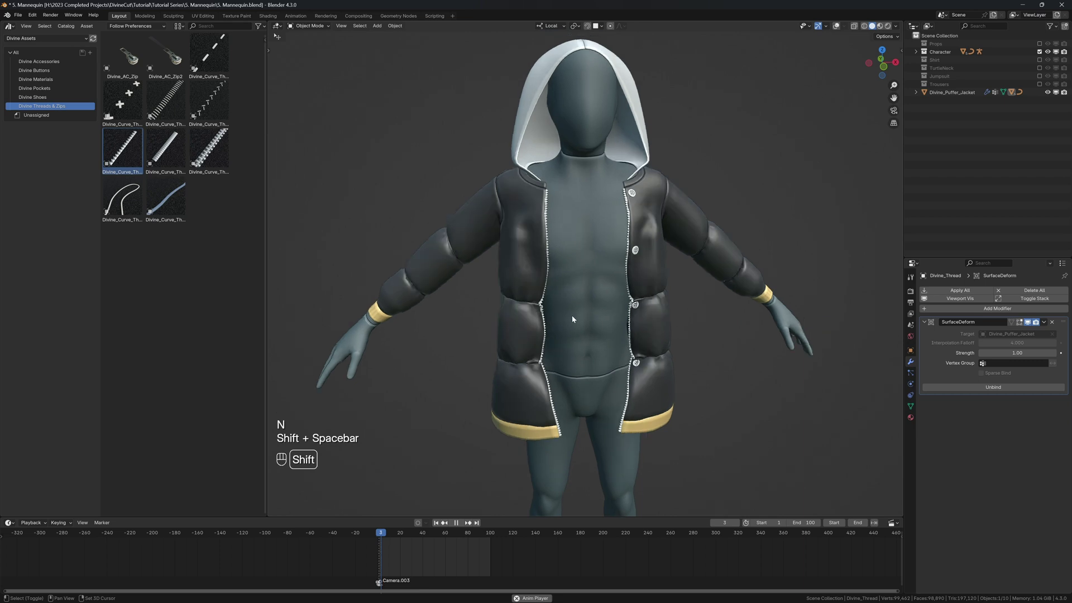
scroll(601, 303, "down", 3)
middle_click_drag(601, 304, 619, 277)
key("shift+space")
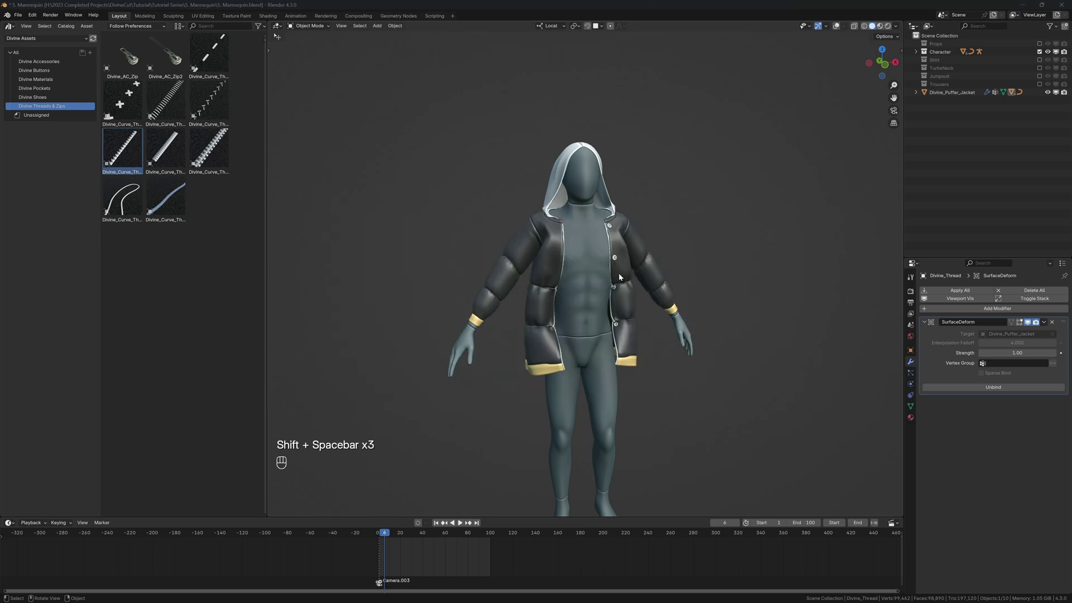